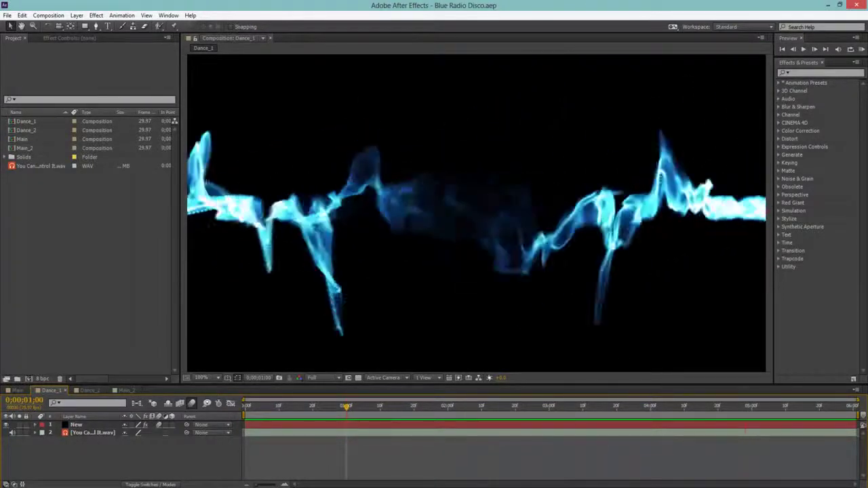
Step: Examine the finished Dance_1, Dance_2 and Main_2 animations at different times, including Main_2's BG and audio layers
key(space)
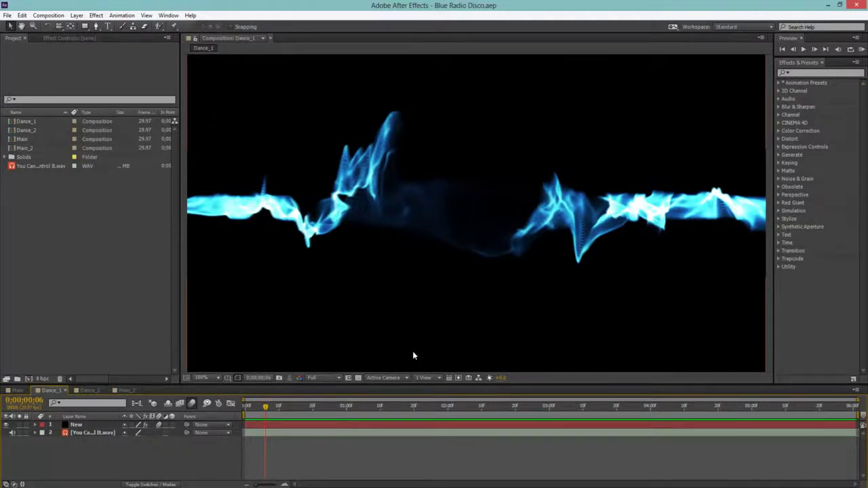
click(854, 414)
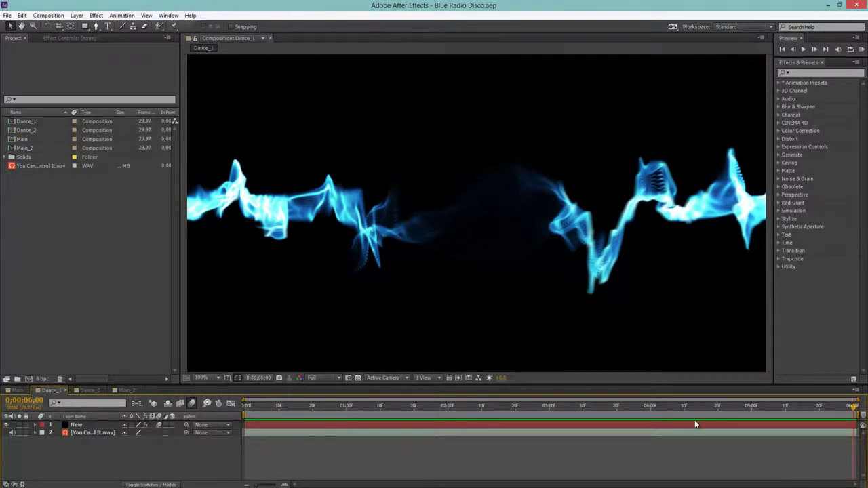
click(90, 391)
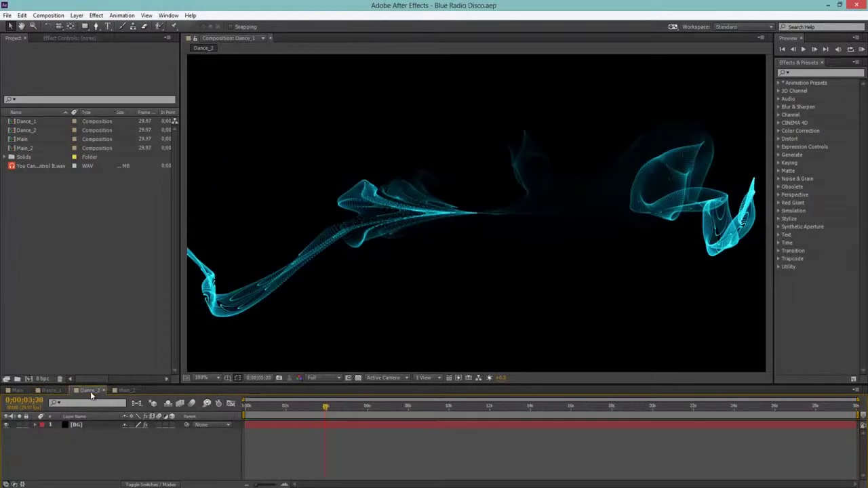
drag(305, 408, 297, 407)
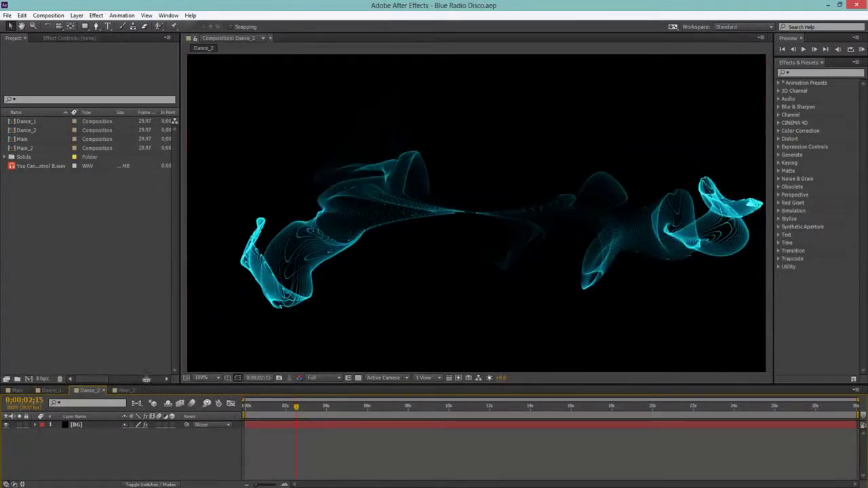
click(127, 391)
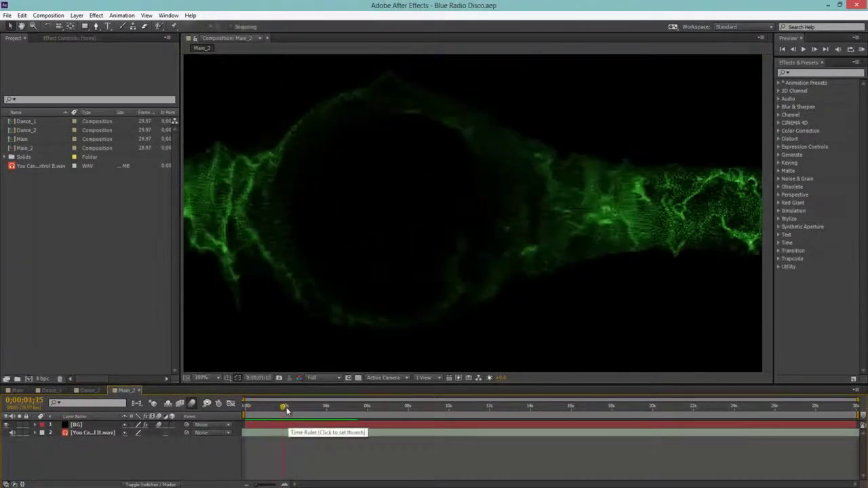
drag(283, 409, 285, 409)
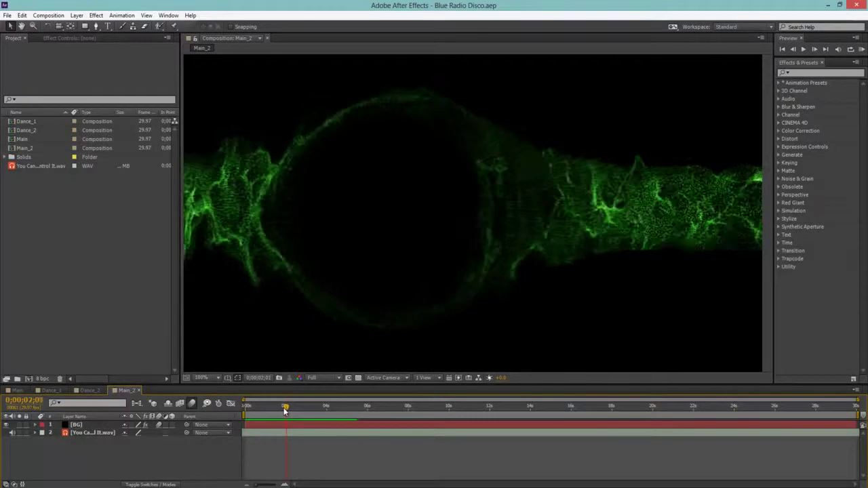
click(79, 426)
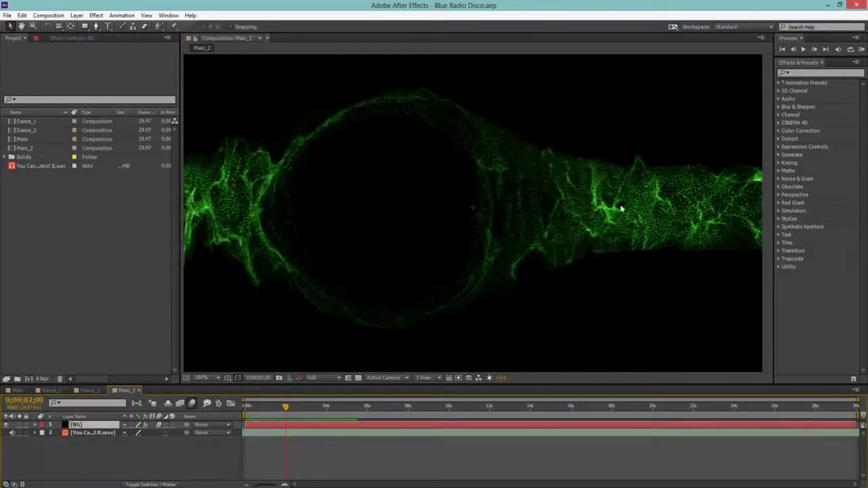
click(88, 433)
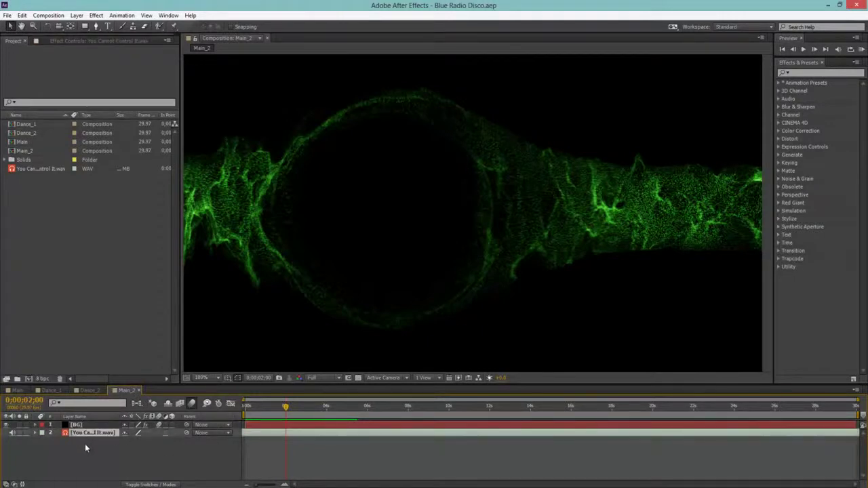
Step: Examine the finished Main composition and the Form effect settings on its BG layer
click(15, 391)
scroll(384, 333, up, 1)
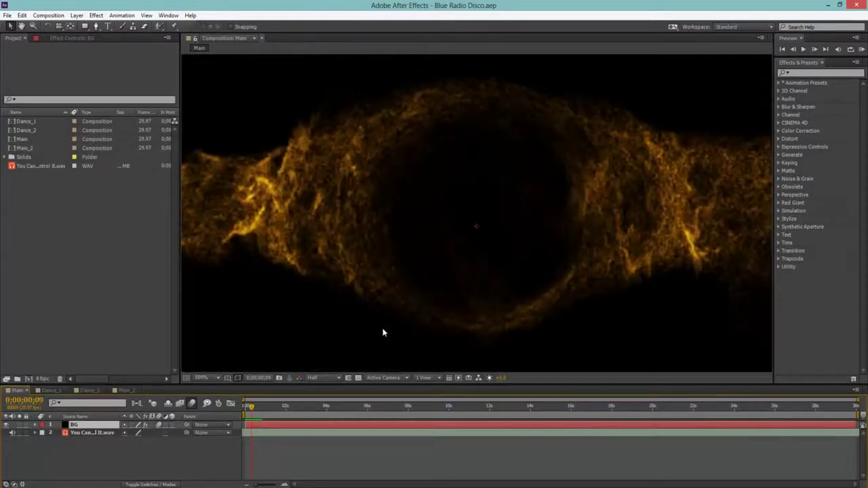
drag(418, 319, 411, 301)
scroll(421, 302, down, 1)
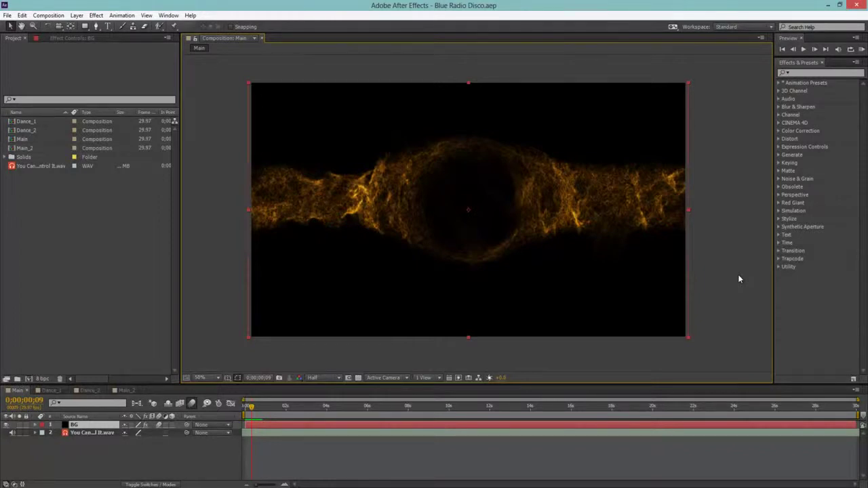
click(739, 278)
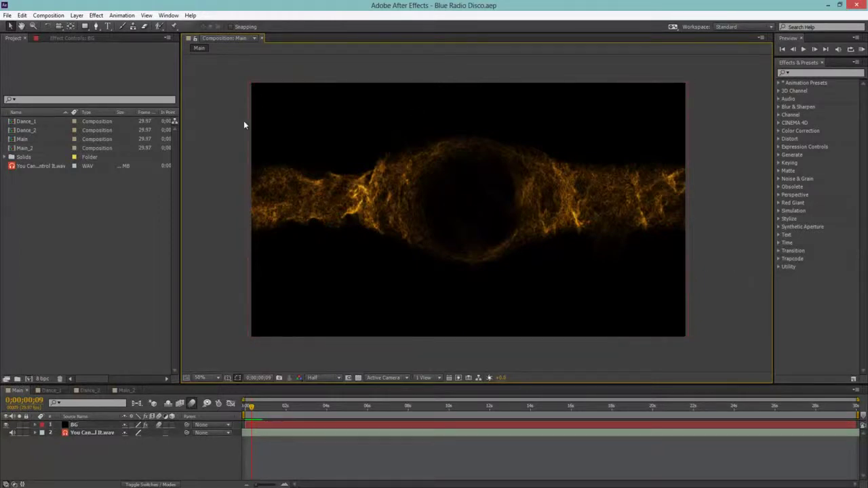
click(69, 40)
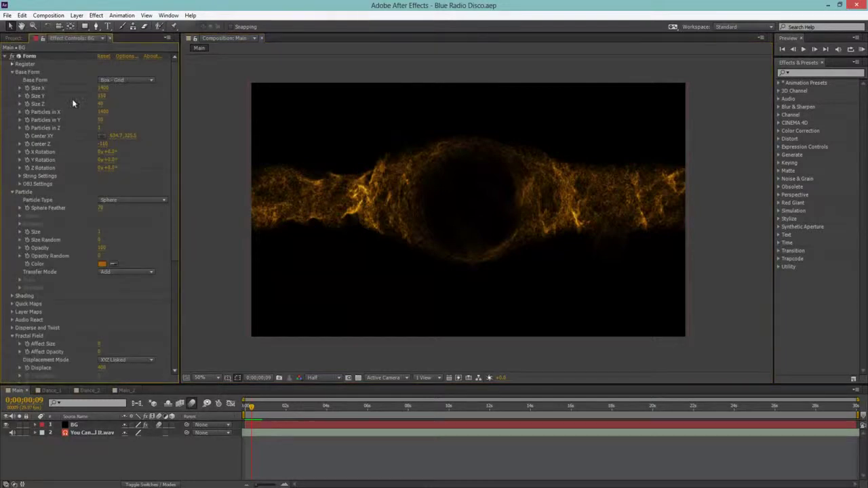
click(13, 38)
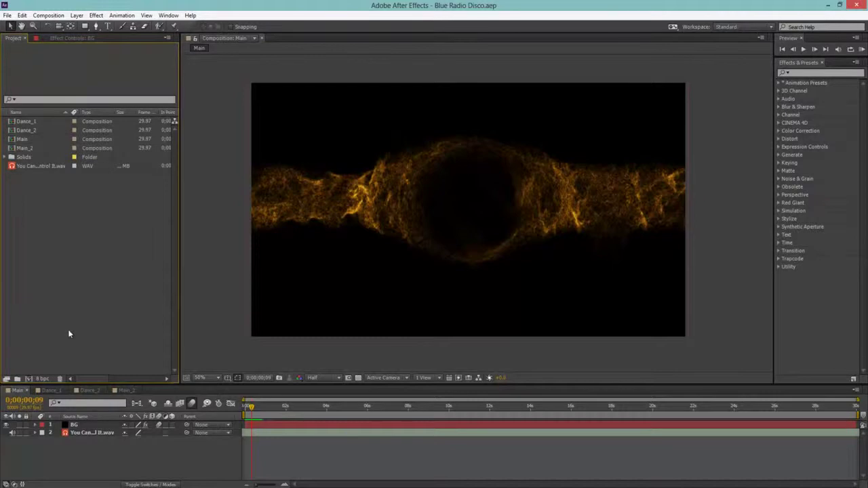
Step: Create a new composition named Main using the HDV/HDTV 720 29.97 preset
click(28, 378)
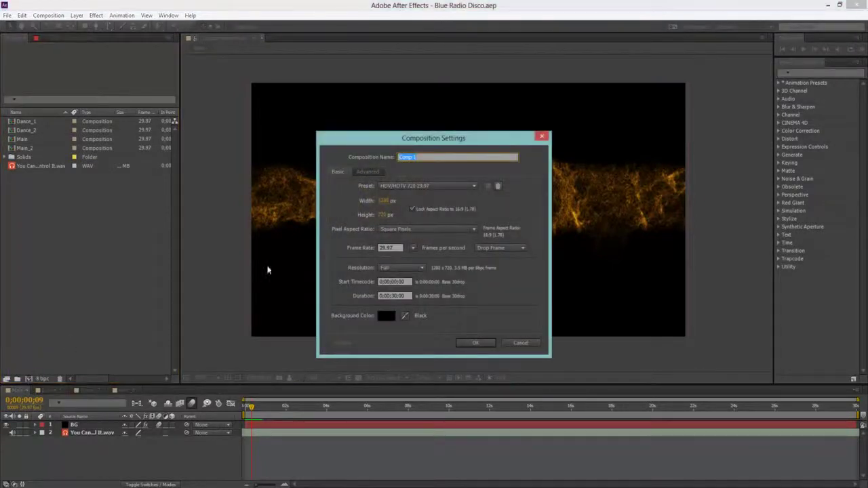
drag(415, 145, 343, 134)
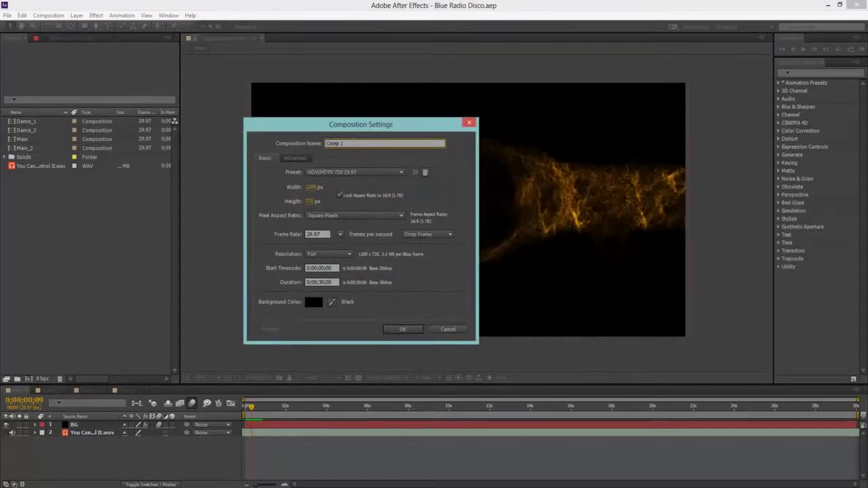
drag(413, 125, 642, 136)
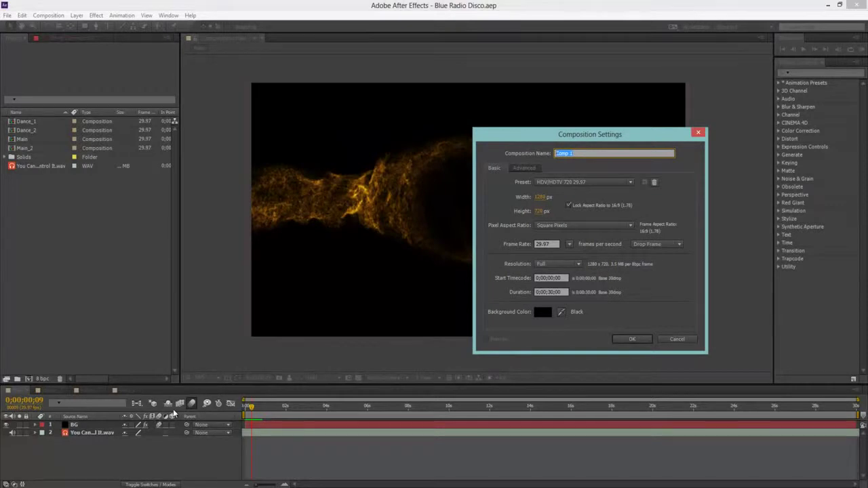
double_click(567, 154)
click(570, 183)
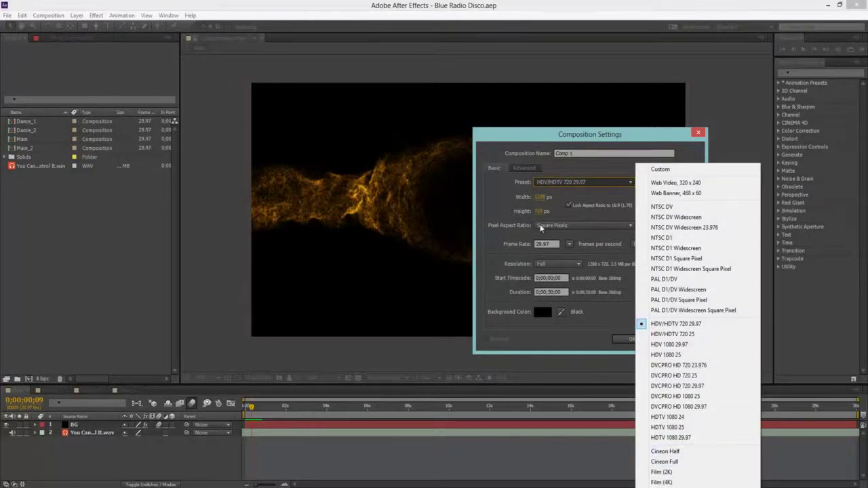
click(512, 186)
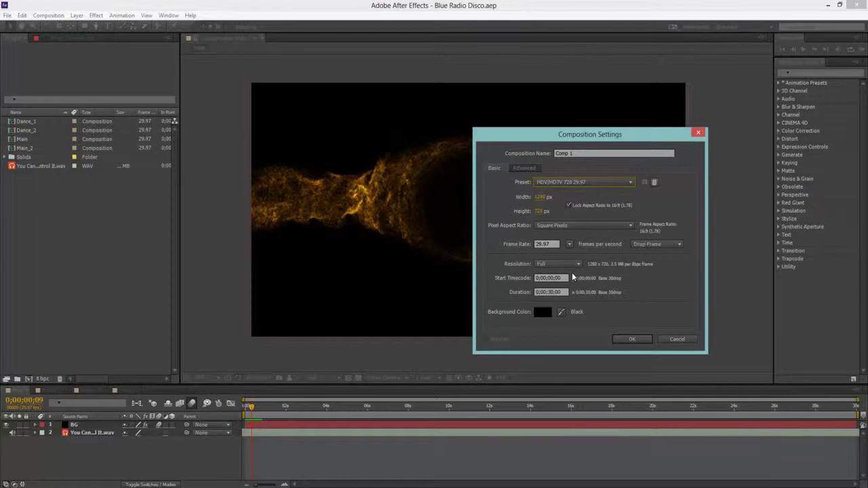
click(592, 151)
drag(592, 152, 553, 154)
text(Main)
key(Return)
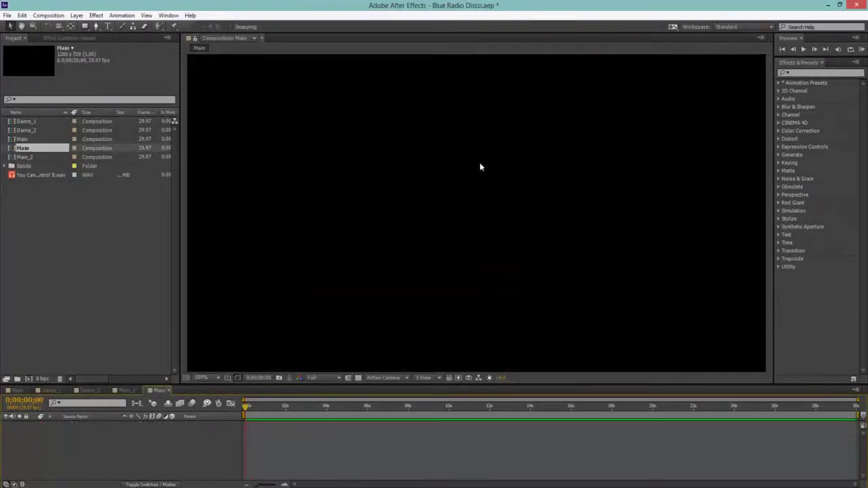
Step: Add a black solid layer named Form to the new Main composition
right_click(134, 445)
mouse_move(233, 343)
click(272, 367)
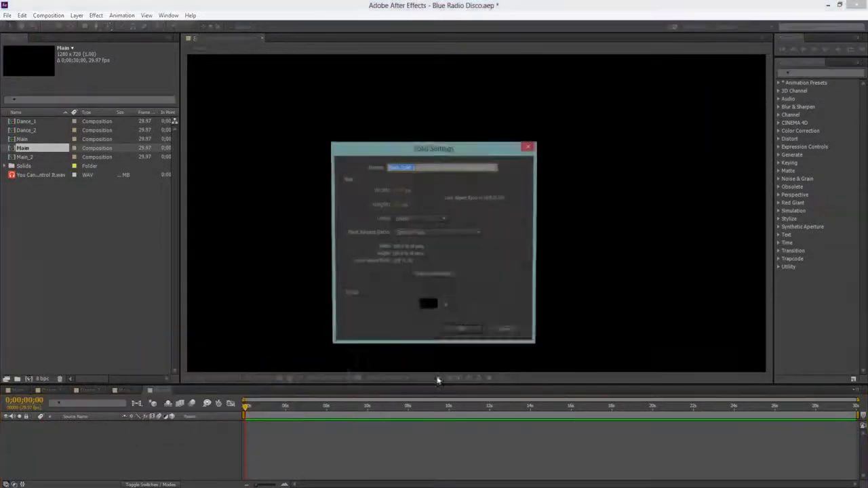
text(Borm)
click(470, 337)
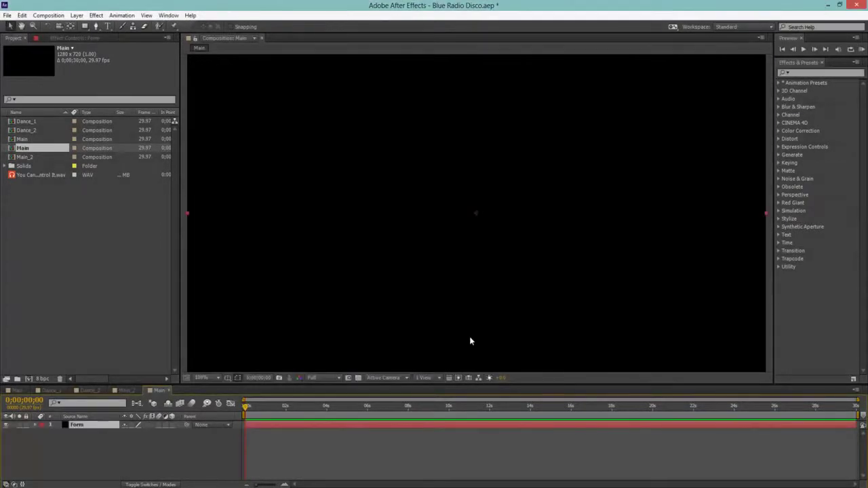
Step: Find the Trapcode Form effect and apply it to the Form solid
click(802, 73)
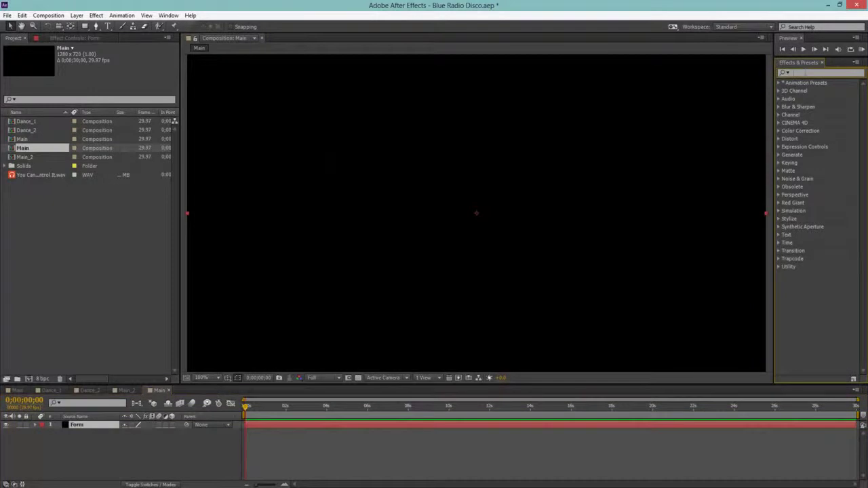
text(form)
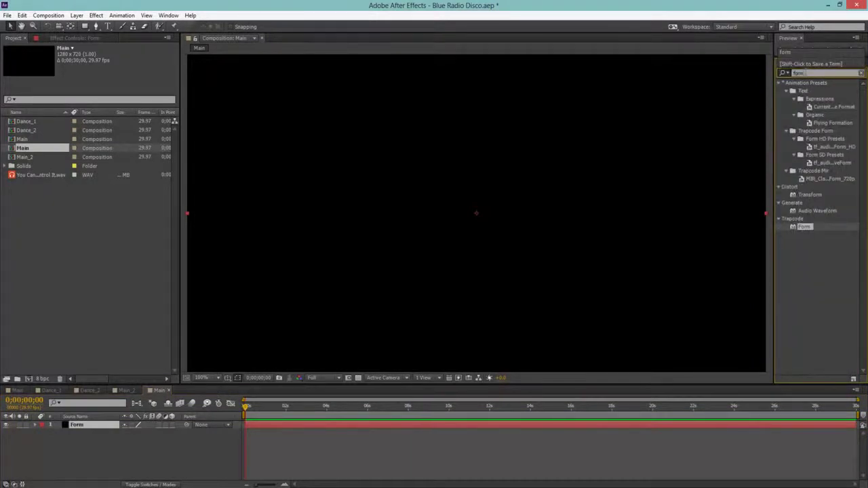
drag(806, 228, 492, 234)
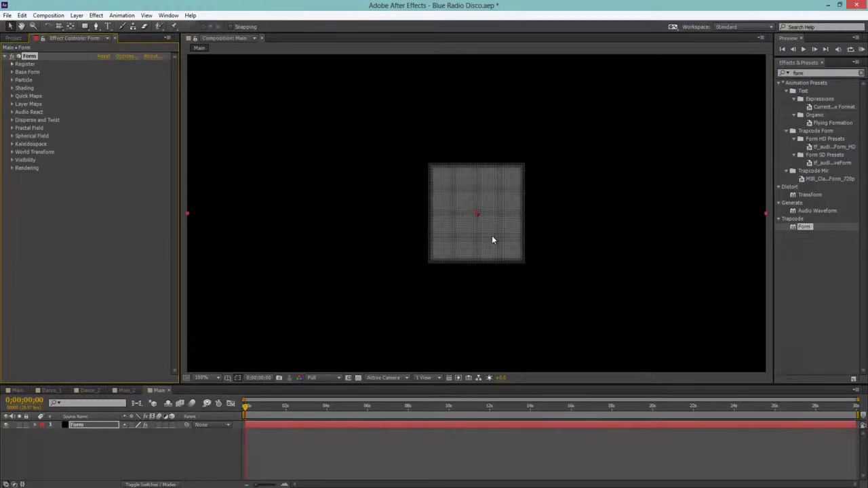
Step: Inspect the default particle grid up close and enlarge the composition viewer by shrinking the timeline area
scroll(471, 215, up, 1)
scroll(471, 215, down, 1)
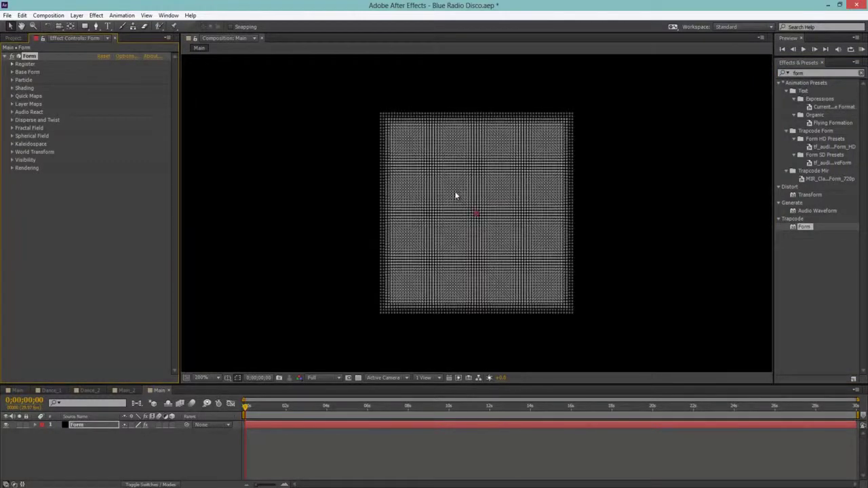
scroll(489, 179, down, 1)
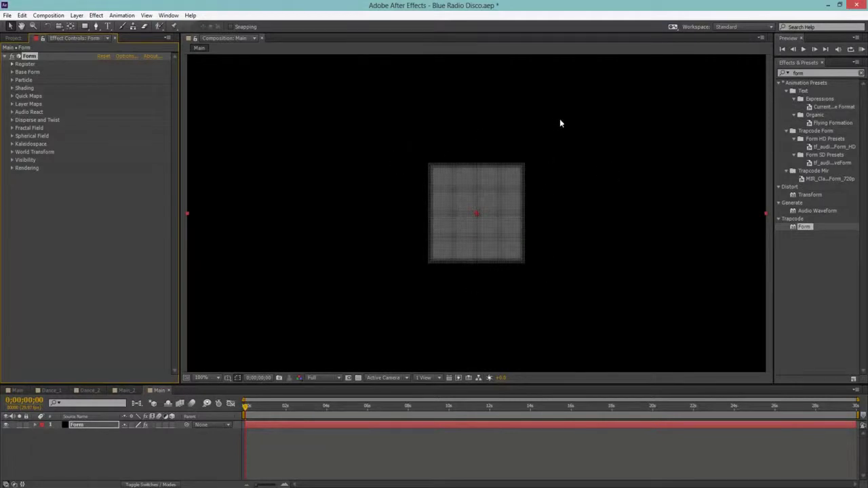
scroll(486, 240, up, 1)
scroll(487, 239, down, 1)
key(h)
mouse_move(512, 194)
mouse_down()
mouse_move(508, 201)
mouse_move(513, 194)
mouse_up()
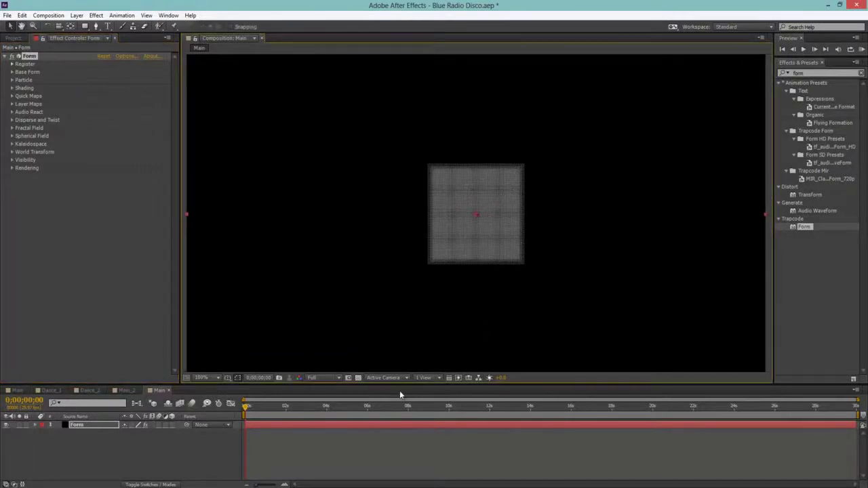
drag(400, 385, 401, 408)
drag(430, 312, 430, 308)
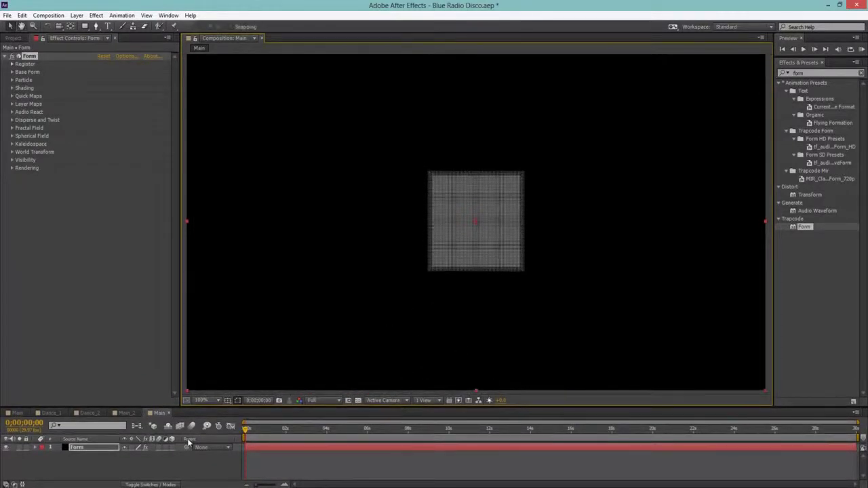
Step: Expand the Form effect's Base Form settings and set Particles in Z to 1
click(139, 462)
click(12, 72)
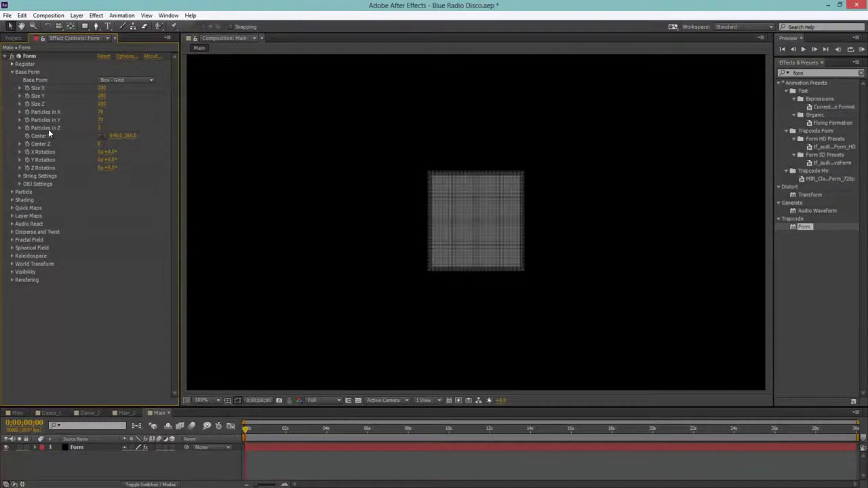
click(99, 129)
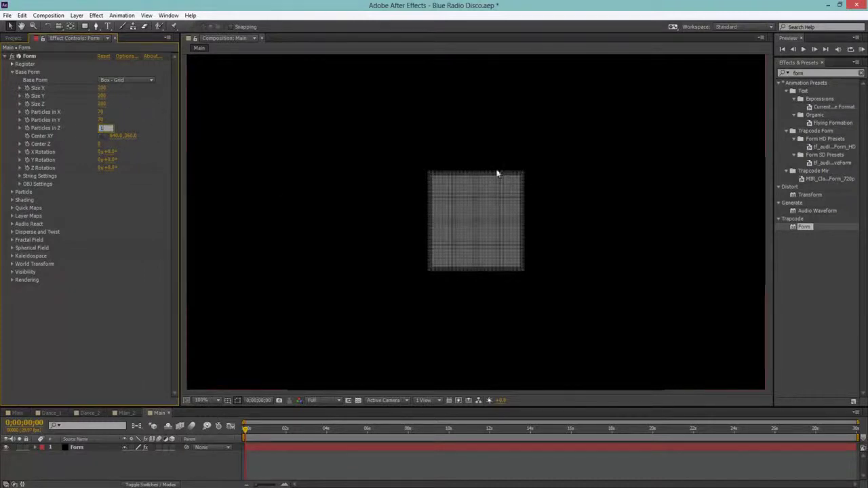
click(165, 116)
click(507, 215)
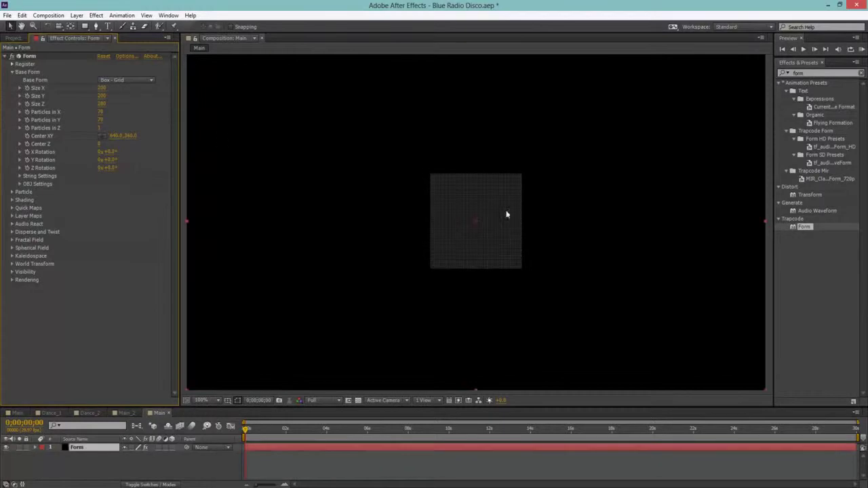
Step: Set the base form's Size X to 1400 and Size Y to 150, and reduce its Size Z
click(103, 89)
text(1400)
key(Tab)
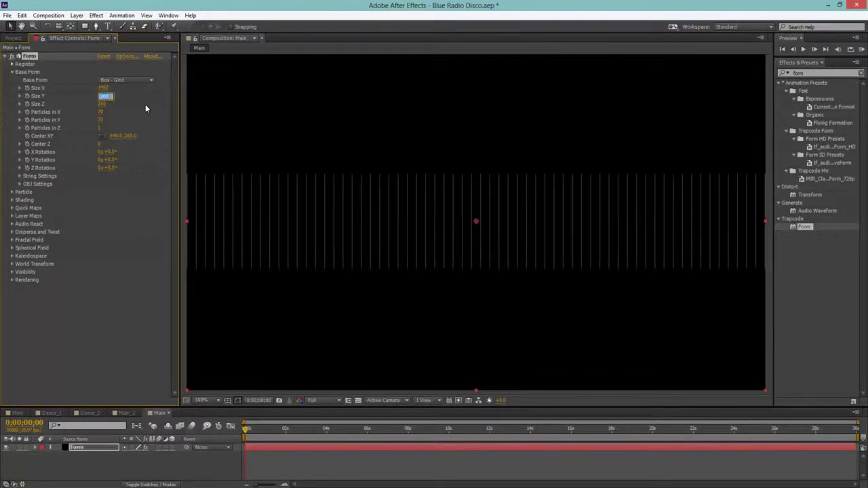
text(150)
key(Tab)
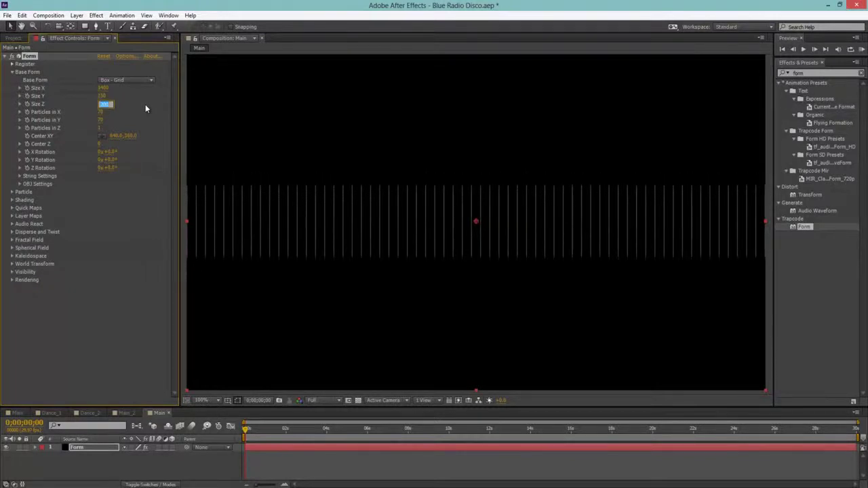
text(2)
key(Tab)
Step: Set the base form's Particles in X to 1500 and Particles in Y to 50
text(1500)
key(Tab)
text(150)
key(BackSpace)
key(BackSpace)
key(BackSpace)
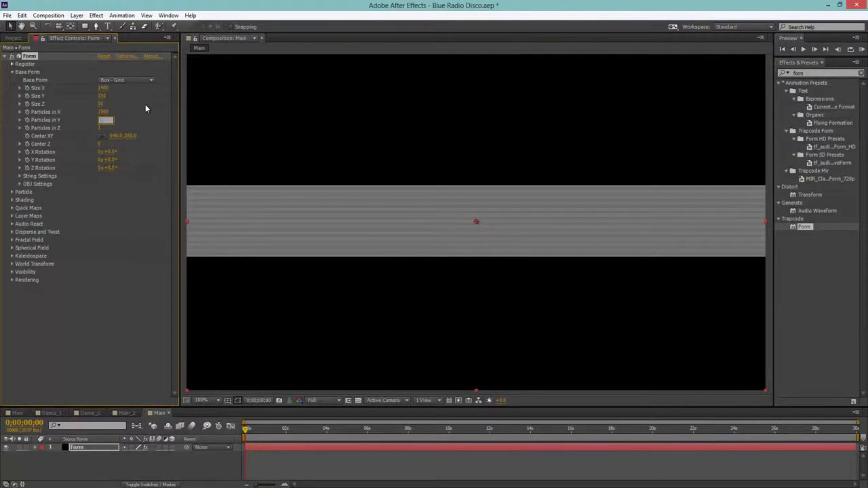
text(50)
key(Tab)
Step: Set the base form's Center Z to -100, and compare the result with the finished Main_2 composition
key(Tab)
key(Tab)
key(Tab)
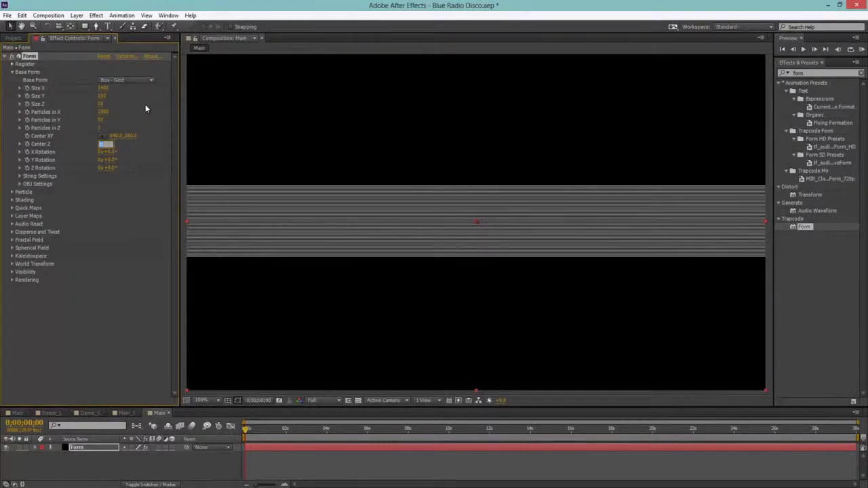
text(-100)
click(120, 413)
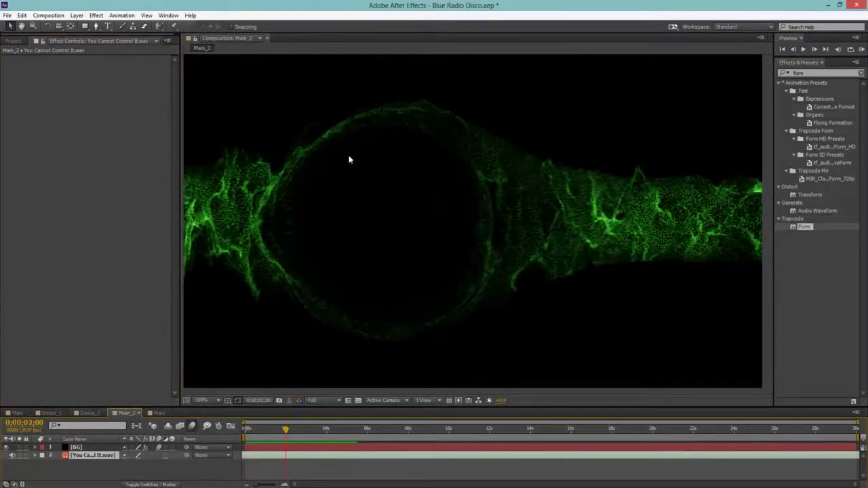
click(159, 413)
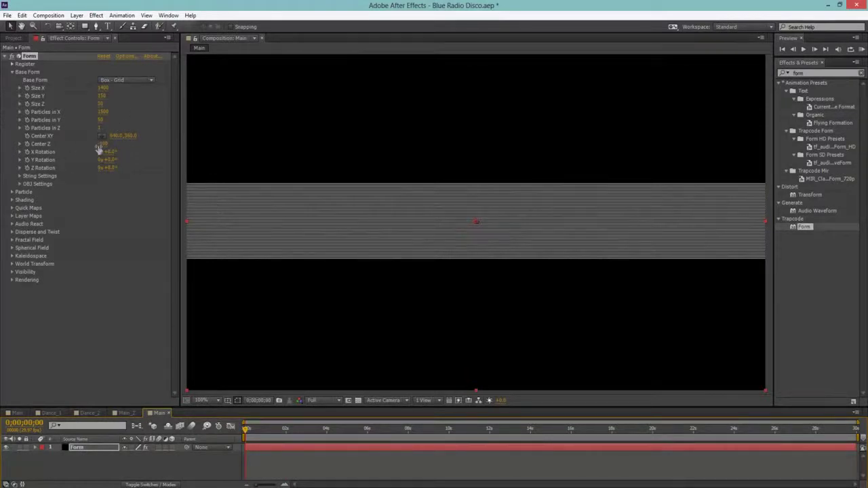
Step: Try the Sprite and Cloudlet particle types in Form's Particle settings and return the type to Sphere
click(11, 72)
click(12, 80)
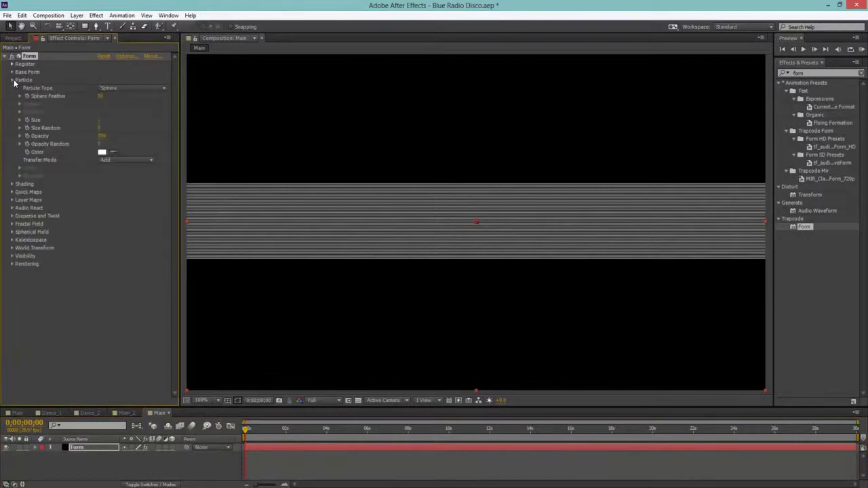
click(135, 87)
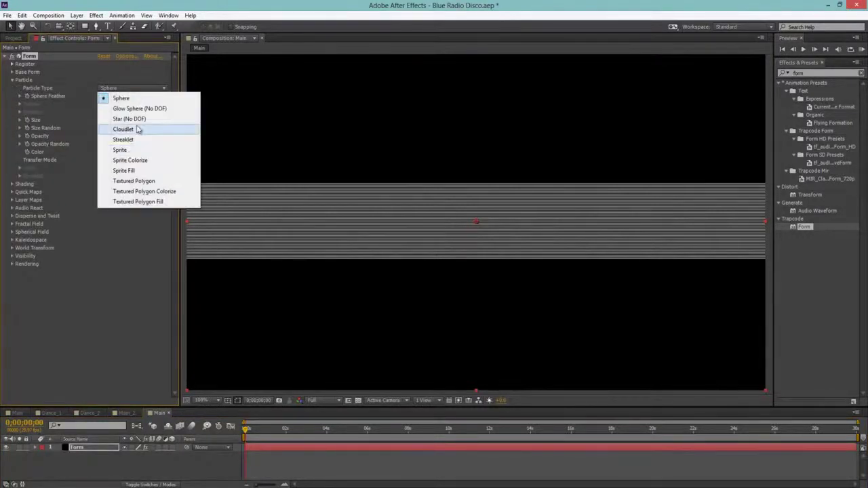
click(126, 150)
click(132, 87)
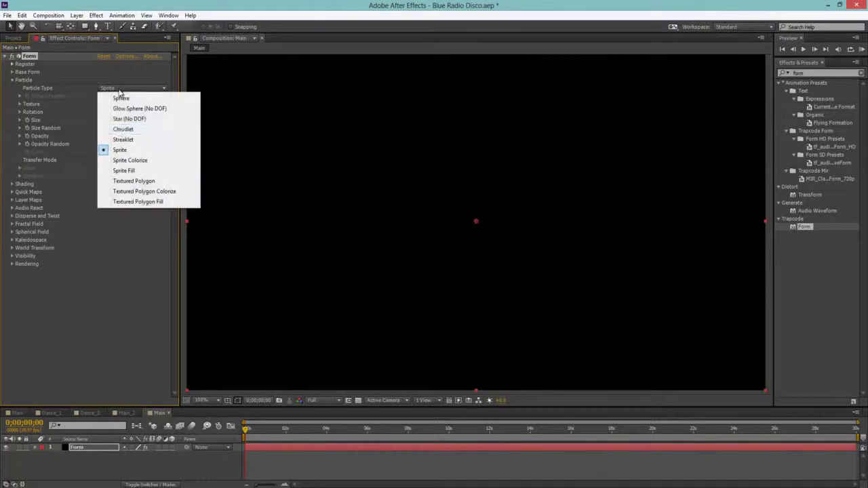
click(118, 130)
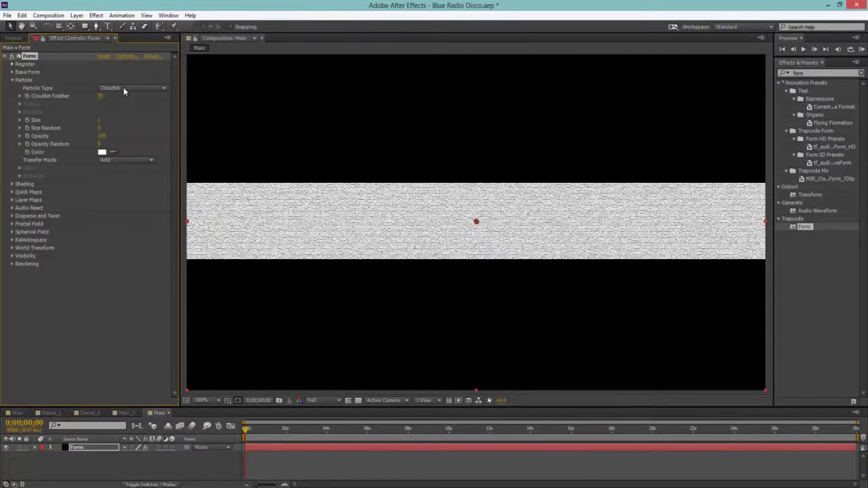
click(123, 88)
click(119, 147)
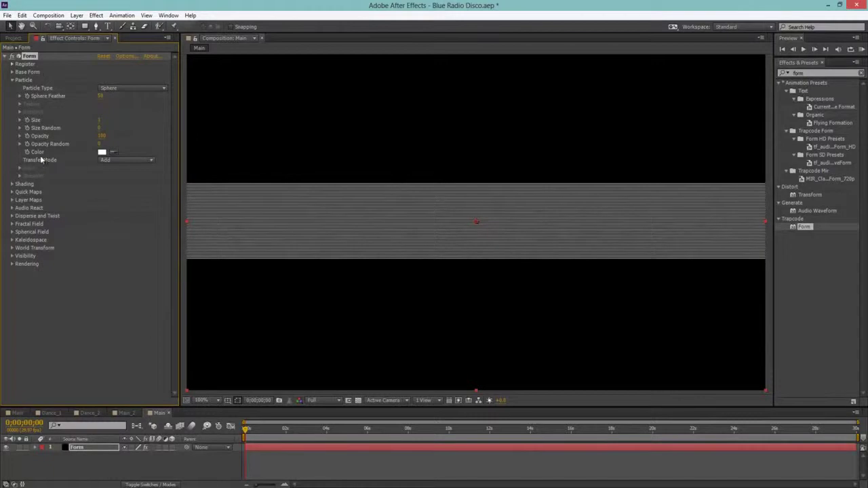
Step: Change the particle color to a medium blue
click(101, 152)
click(178, 304)
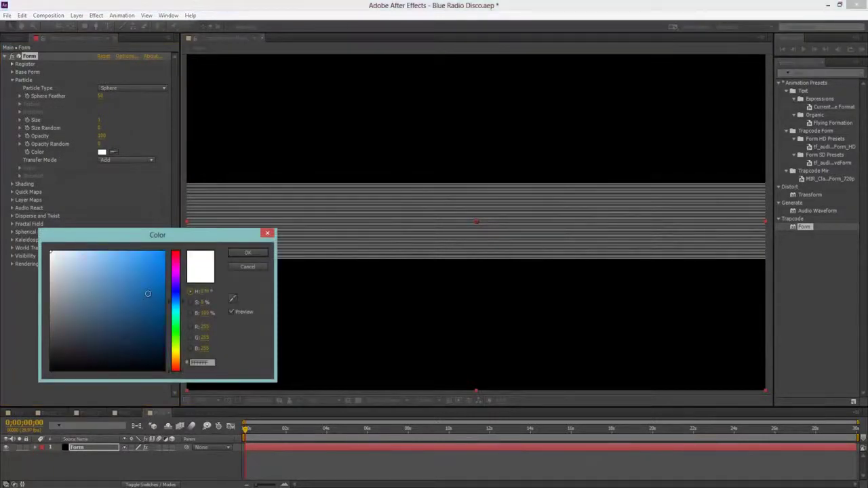
click(146, 294)
click(163, 287)
drag(163, 288, 154, 288)
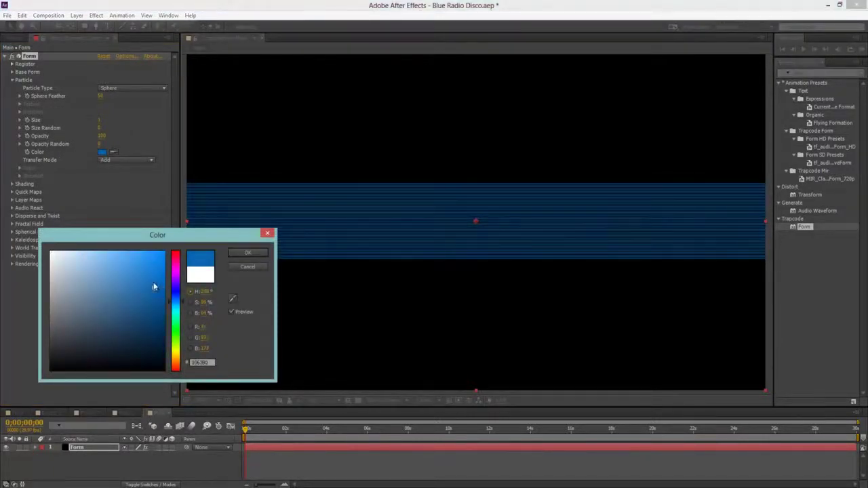
click(247, 253)
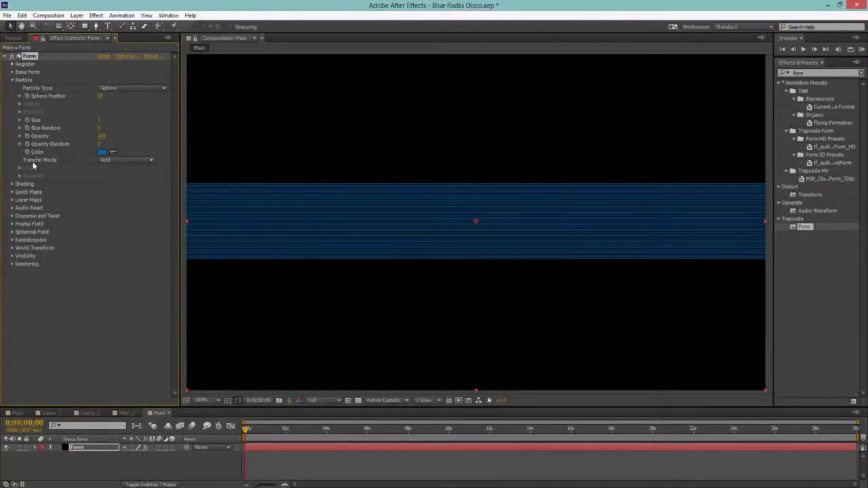
Step: Try the Normal transfer mode for the particles, switch it back to Add, and collapse the Particle settings
click(116, 161)
click(114, 161)
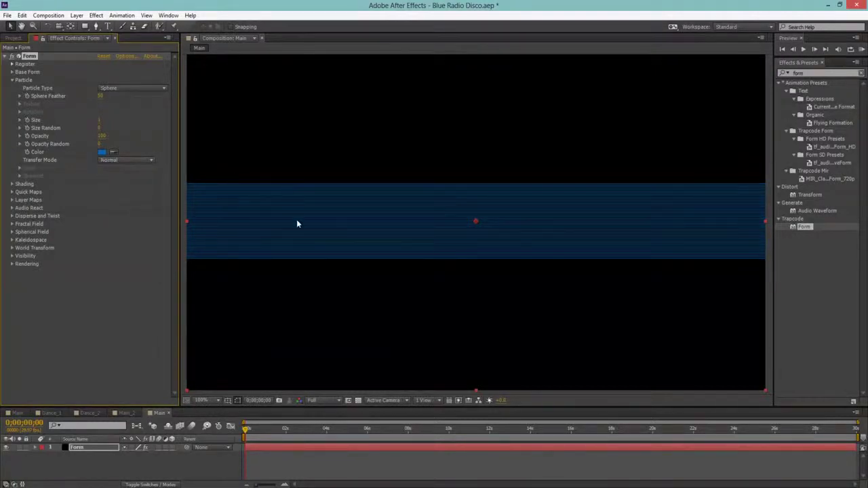
click(127, 161)
click(130, 184)
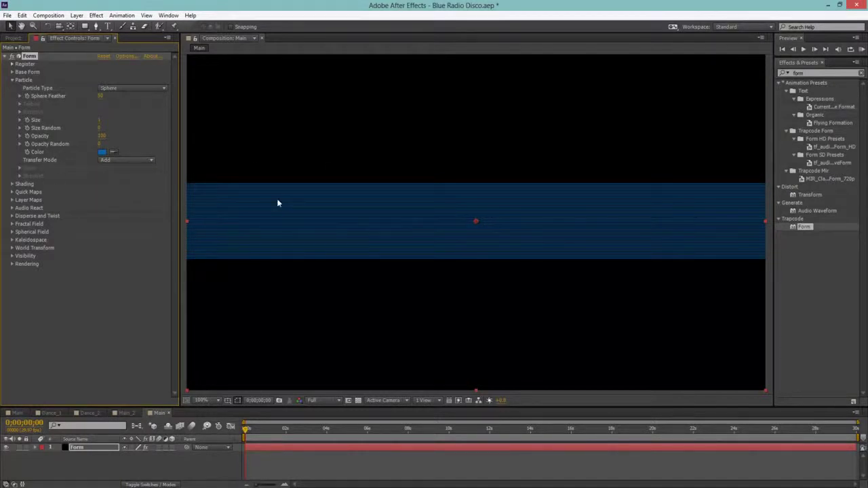
scroll(317, 223, down, 1)
scroll(318, 223, up, 1)
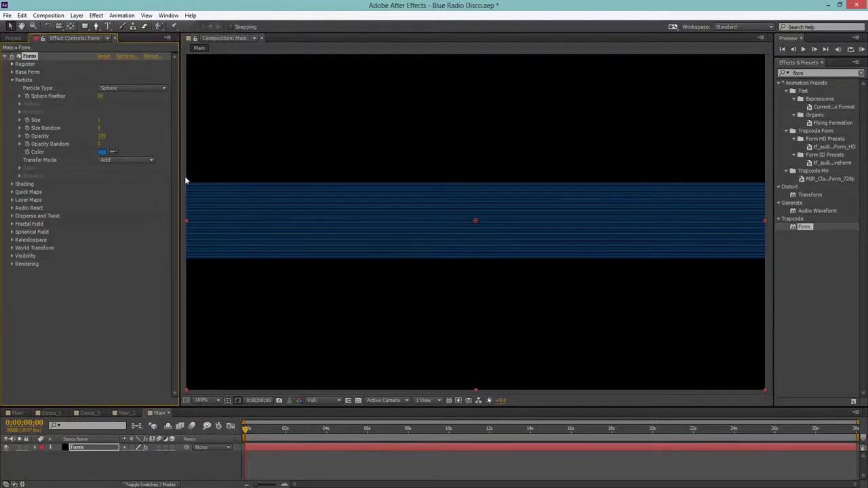
click(12, 80)
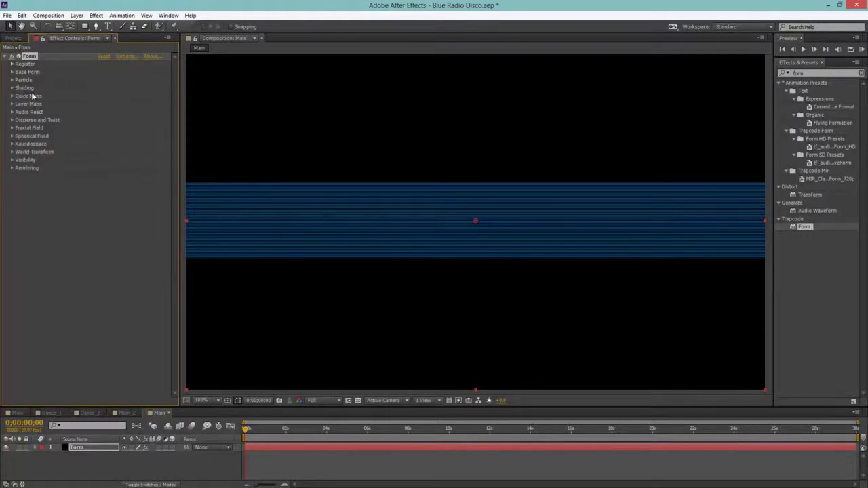
Step: Expand Form's Quick Maps settings and examine the Opacity Map, Color Map and Map #1 graphs
click(11, 97)
click(20, 105)
click(20, 105)
click(20, 112)
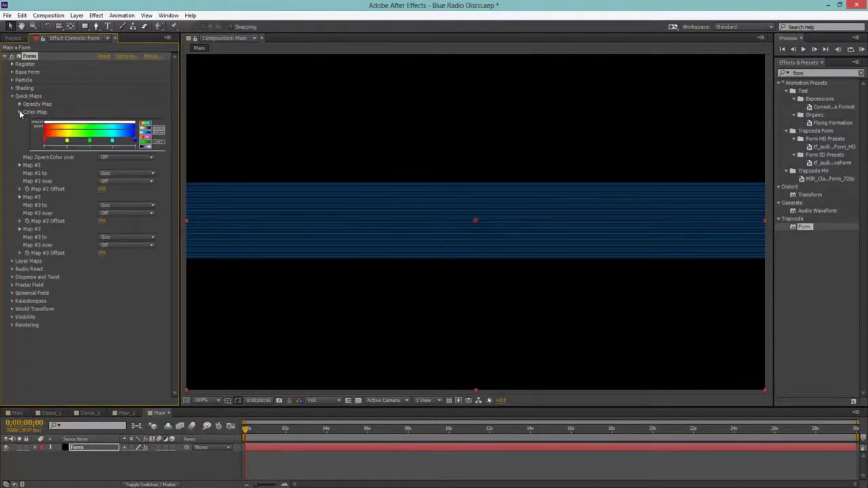
click(19, 113)
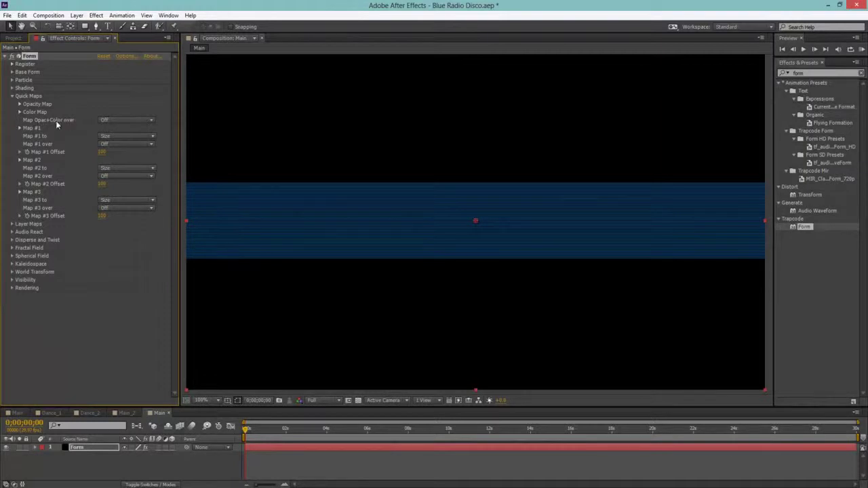
click(20, 129)
click(20, 129)
Step: Assign Map #1 to Opacity and apply it over the Y axis
click(108, 136)
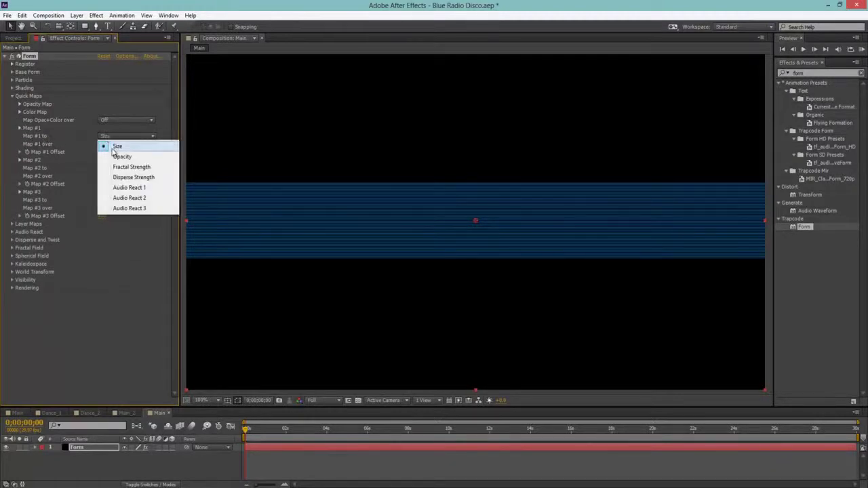
click(118, 156)
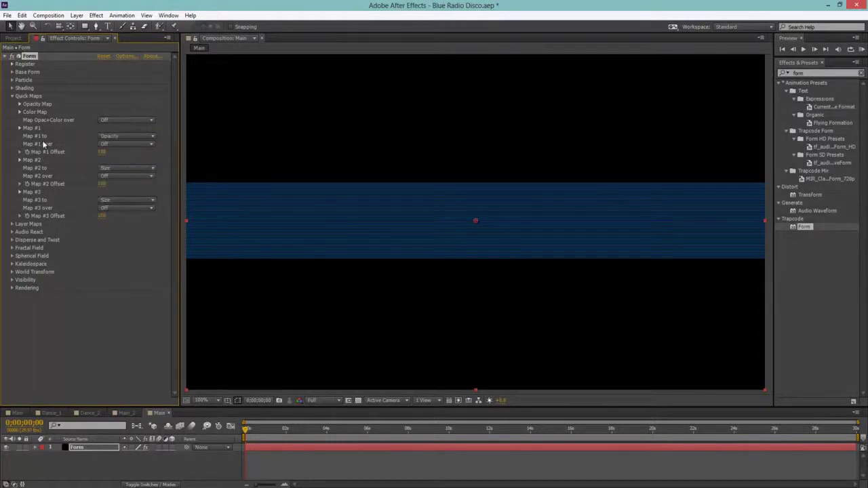
click(106, 146)
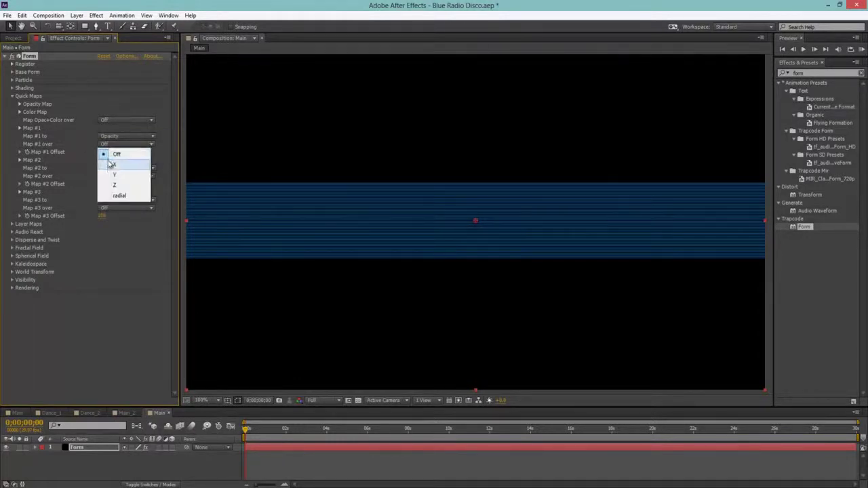
click(107, 170)
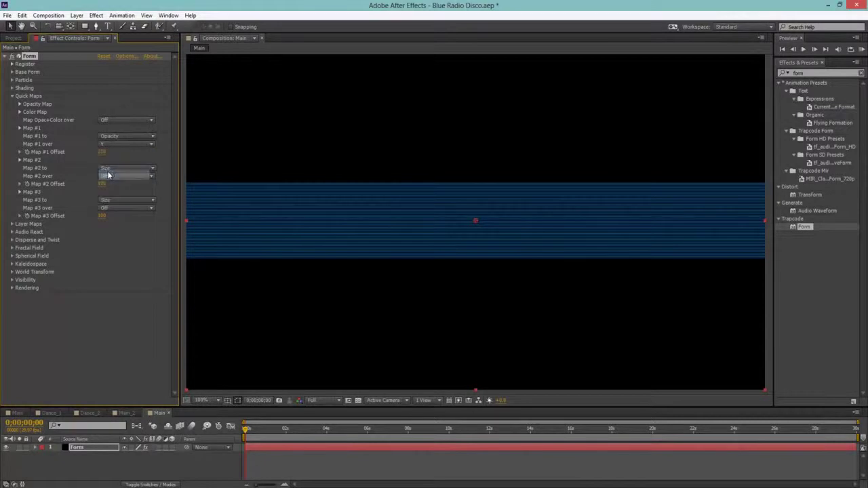
Step: Give Map #1 the preset trapezoid curve that fades out at both ends, comparing it with the descending ramp preset
click(20, 127)
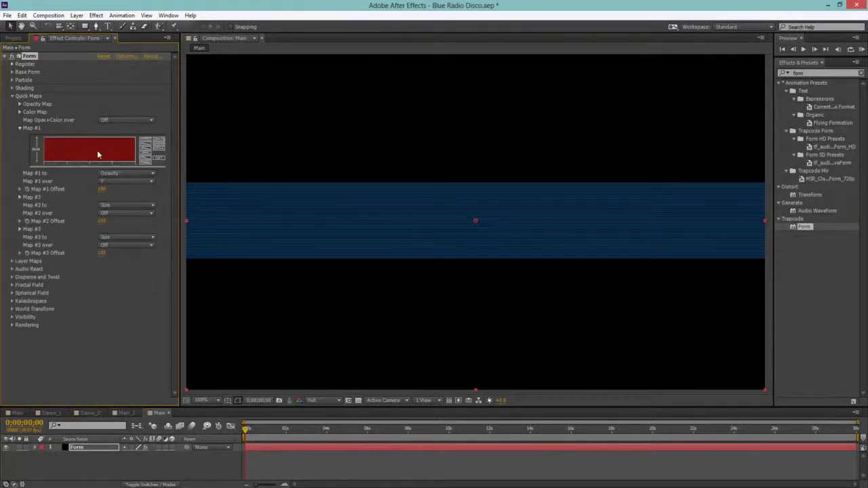
click(146, 156)
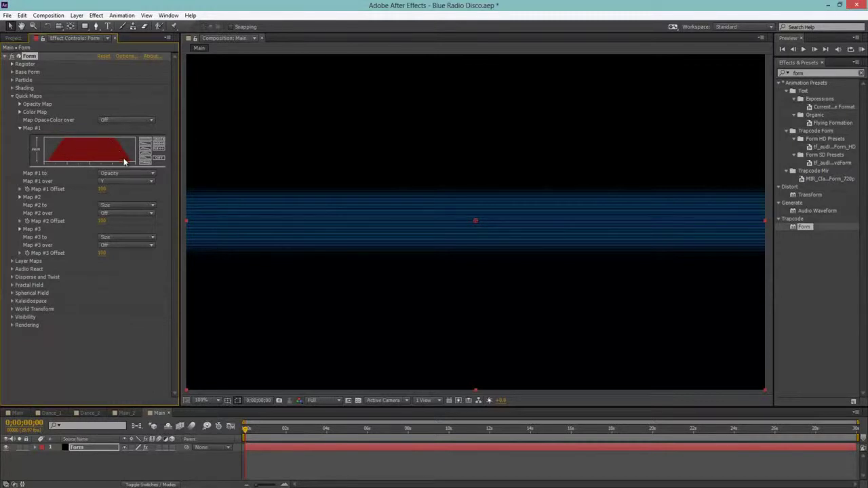
mouse_move(124, 162)
mouse_down()
mouse_move(133, 142)
mouse_move(129, 155)
mouse_up()
click(147, 147)
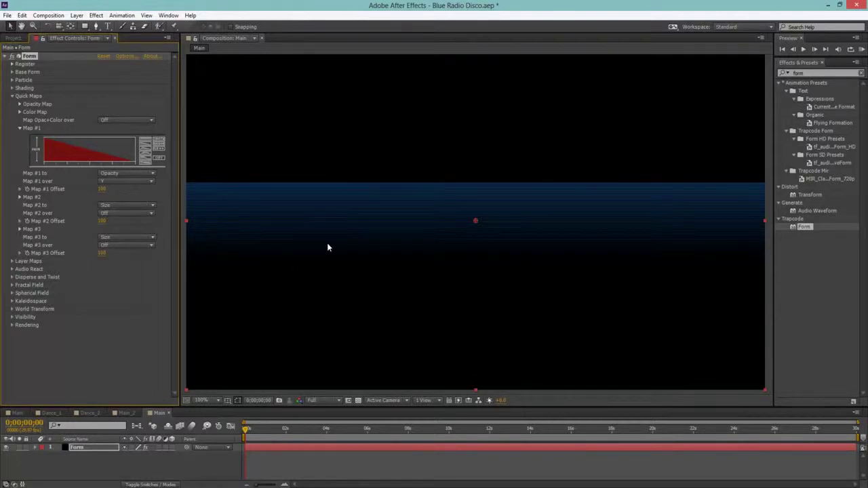
click(148, 163)
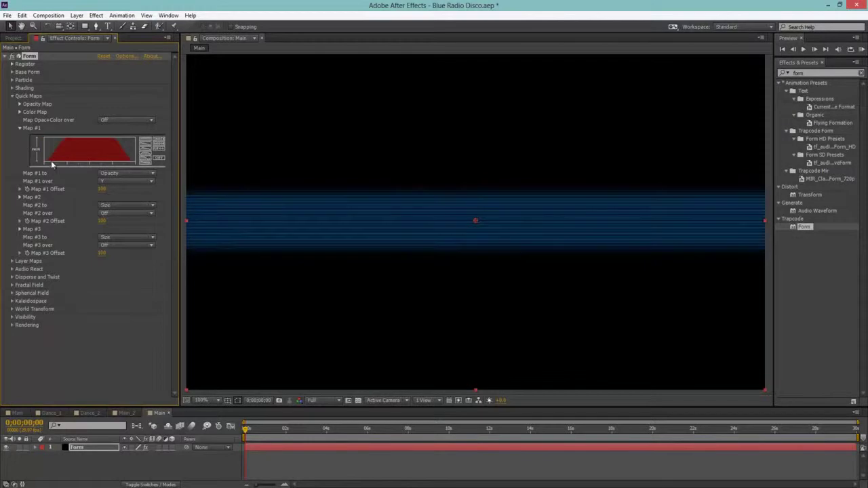
click(20, 129)
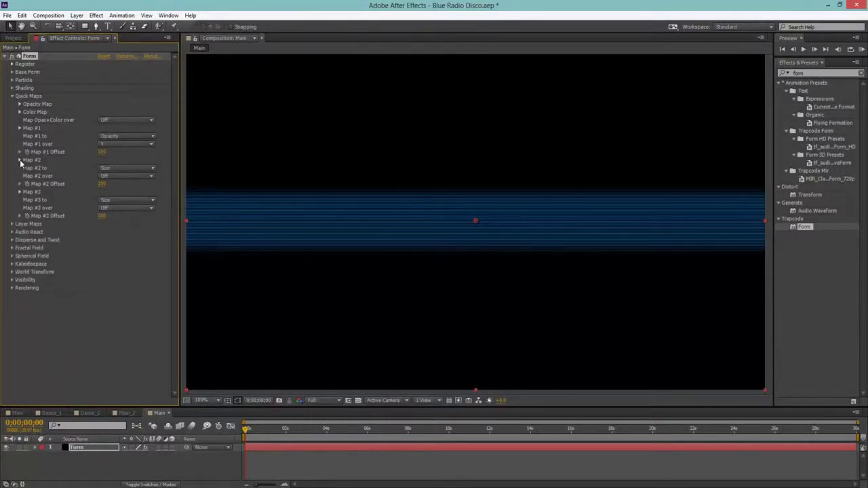
Step: Draw a V-shaped curve in the Map #2 graph, high at both ends and dipping to zero in the middle
click(20, 160)
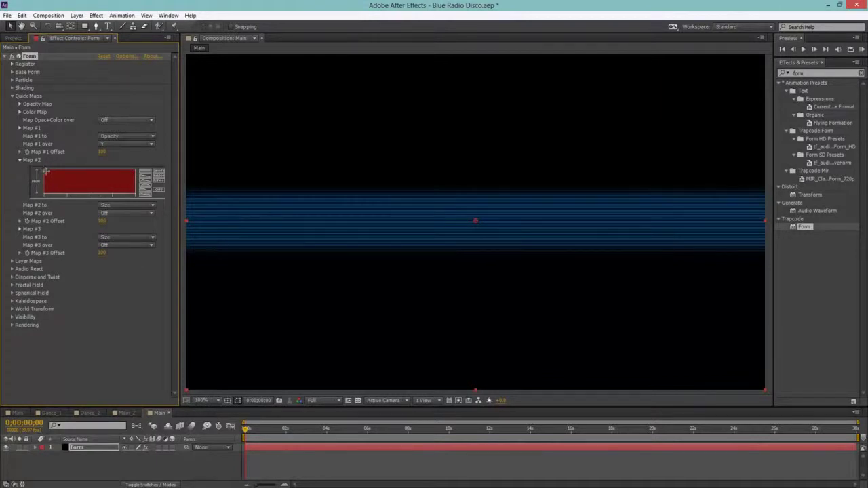
mouse_move(54, 176)
mouse_down()
mouse_move(86, 193)
mouse_move(150, 179)
mouse_up()
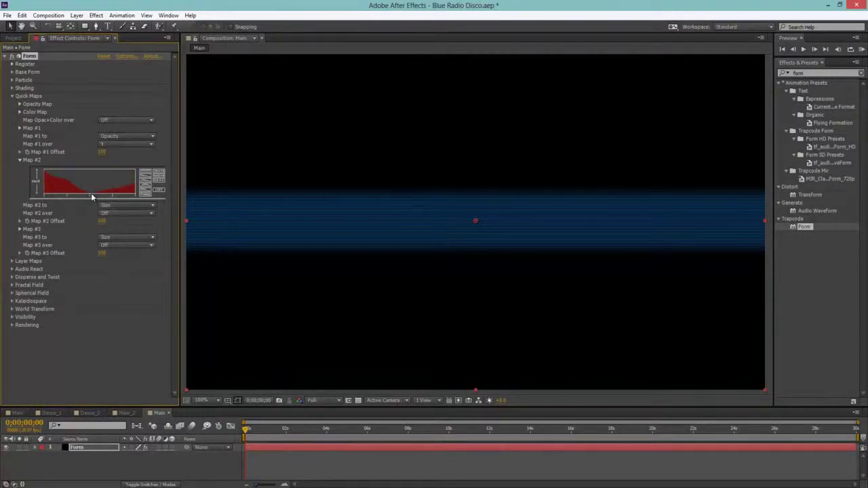
drag(89, 192, 144, 167)
mouse_move(46, 170)
mouse_down()
mouse_move(97, 199)
mouse_move(68, 211)
mouse_move(140, 160)
mouse_up()
mouse_move(44, 170)
mouse_down()
mouse_move(101, 205)
mouse_move(84, 193)
mouse_move(149, 154)
mouse_up()
mouse_move(42, 173)
mouse_down()
mouse_move(100, 203)
mouse_move(92, 195)
mouse_move(99, 182)
mouse_up()
click(21, 160)
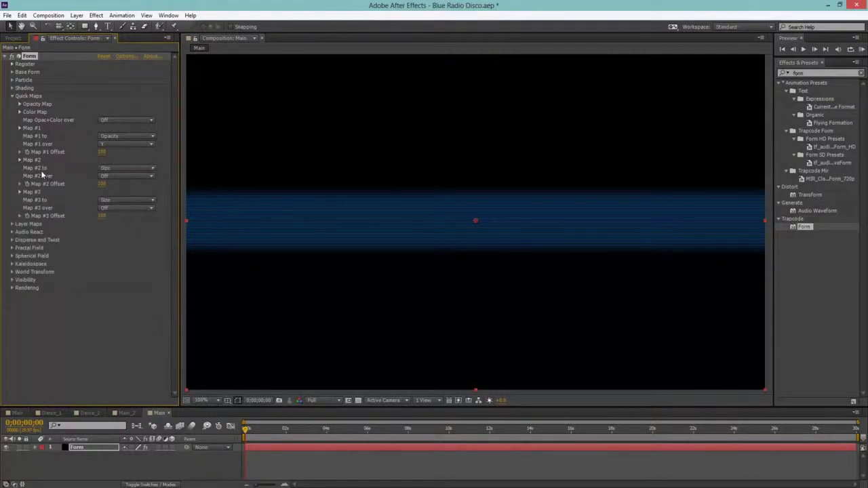
Step: Assign Map #2 to Opacity over the X axis and collapse the Quick Maps settings
click(125, 169)
click(122, 189)
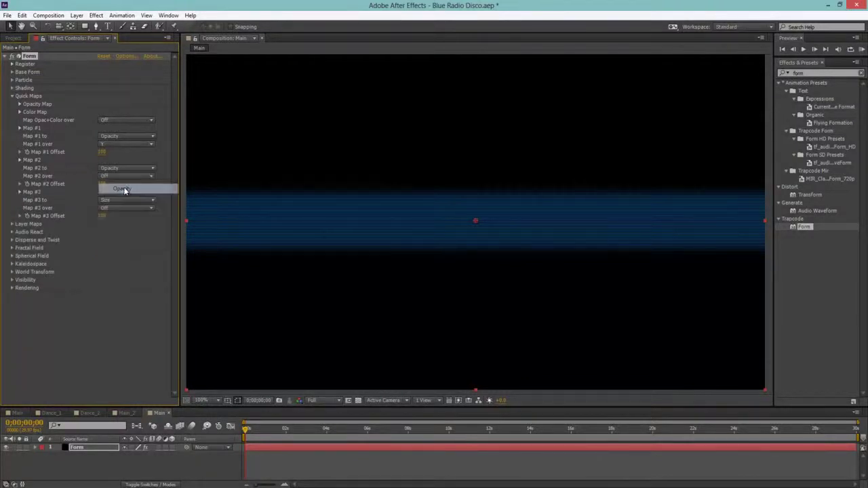
click(109, 175)
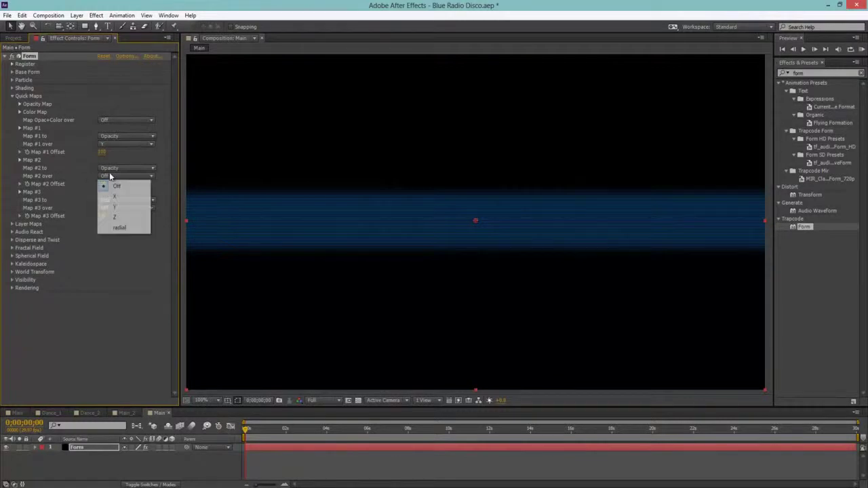
click(113, 194)
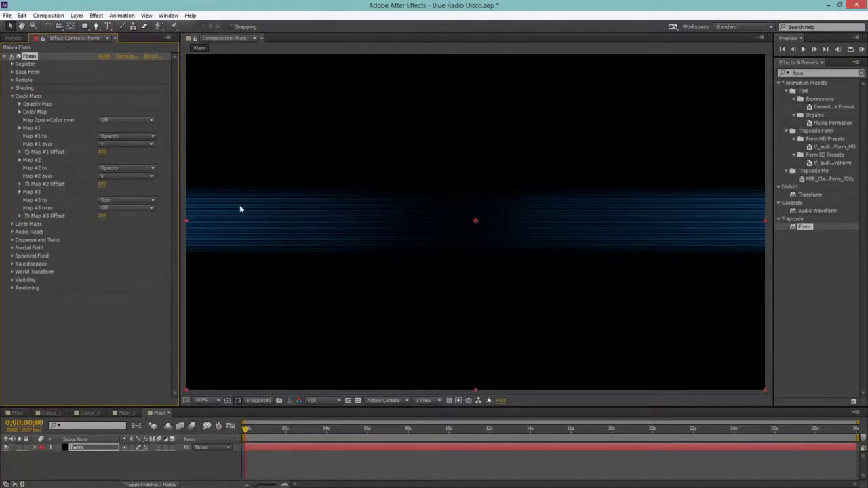
click(13, 96)
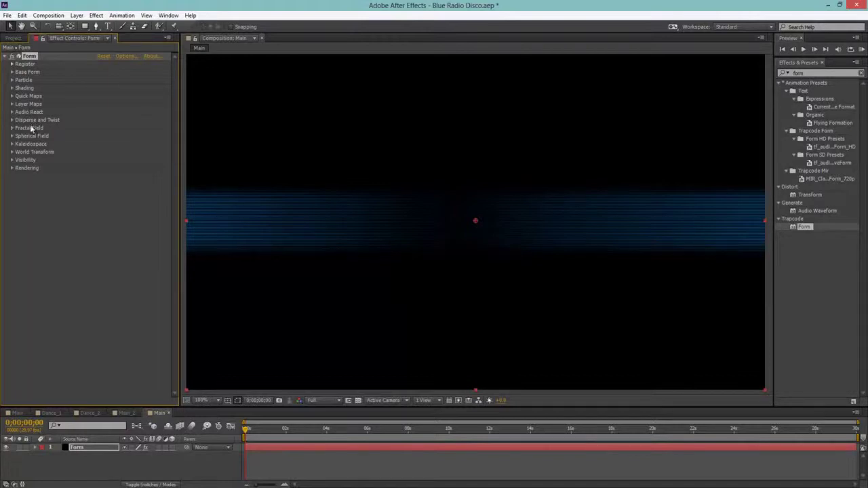
Step: Expand Form's Fractal Field settings and raise Displace to distort the flat particle band into waves
click(12, 128)
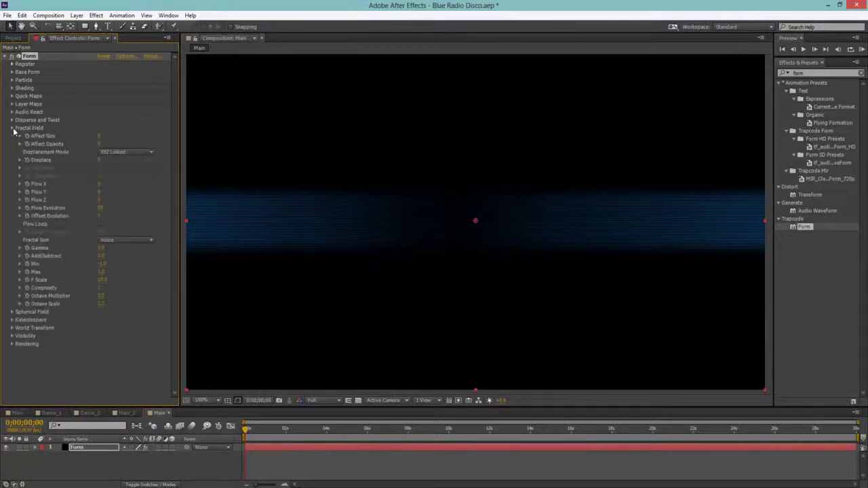
click(100, 160)
key(Tab)
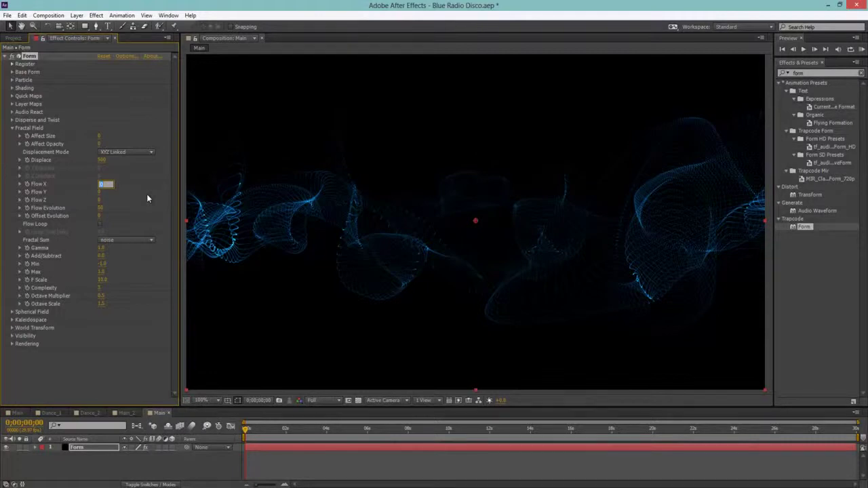
Step: Set the Fractal Field's Flow X to 200 and its Flow Evolution to 100
key(Tab)
key(shift+Tab)
key(Tab)
key(Tab)
key(Tab)
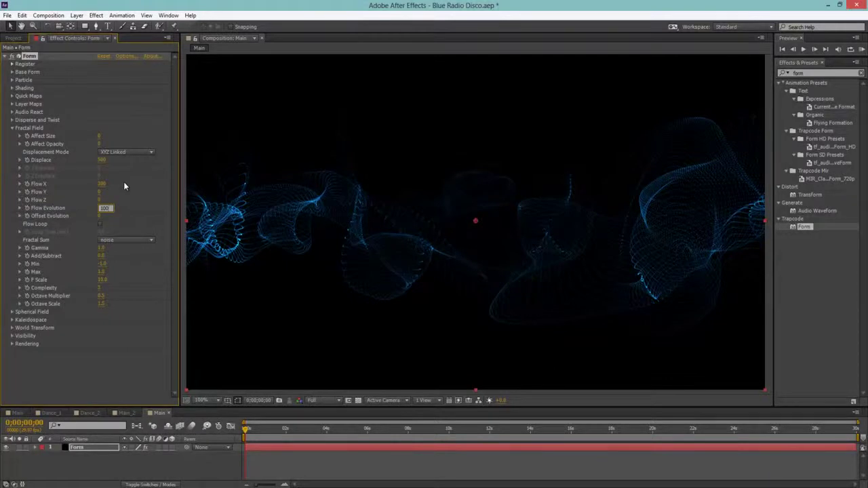
key(Tab)
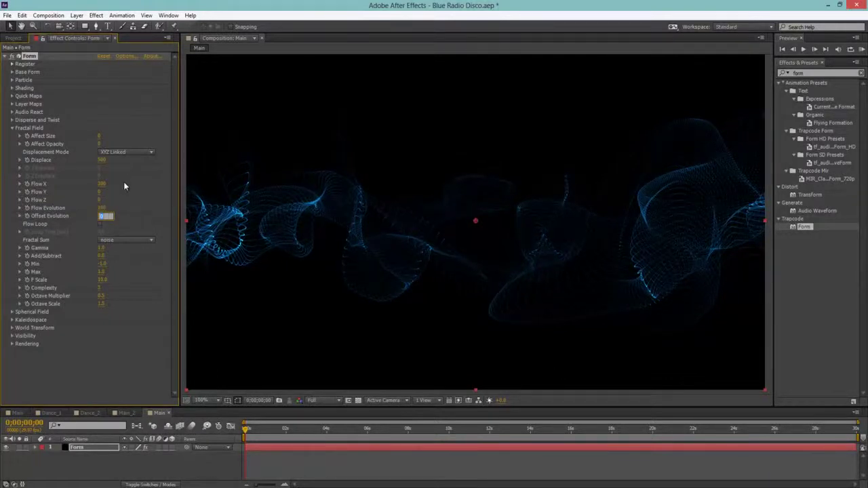
Step: Set the Fractal Field's Gamma to 2.5 to calm the displacement
key(Tab)
text(2.5)
key(Tab)
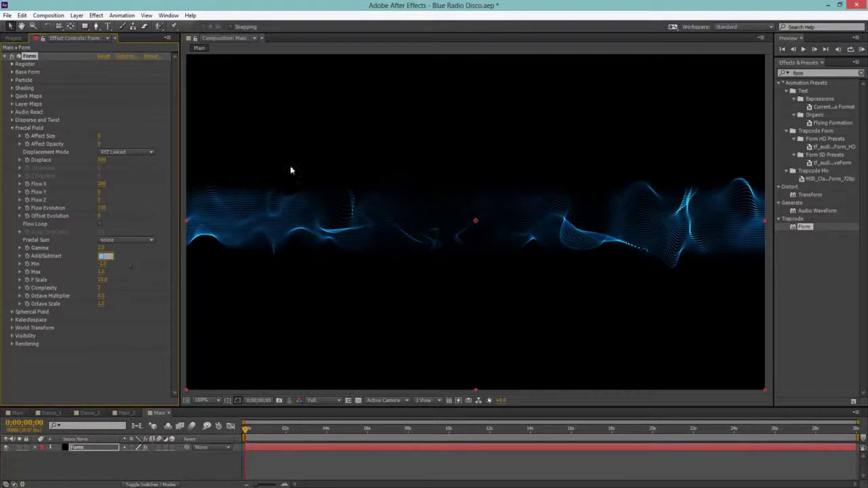
Step: Compare Gamma values of 3 and 2, dismissing the antivirus pop-up, and restore Gamma to 2.5
click(105, 248)
text(3)
click(149, 277)
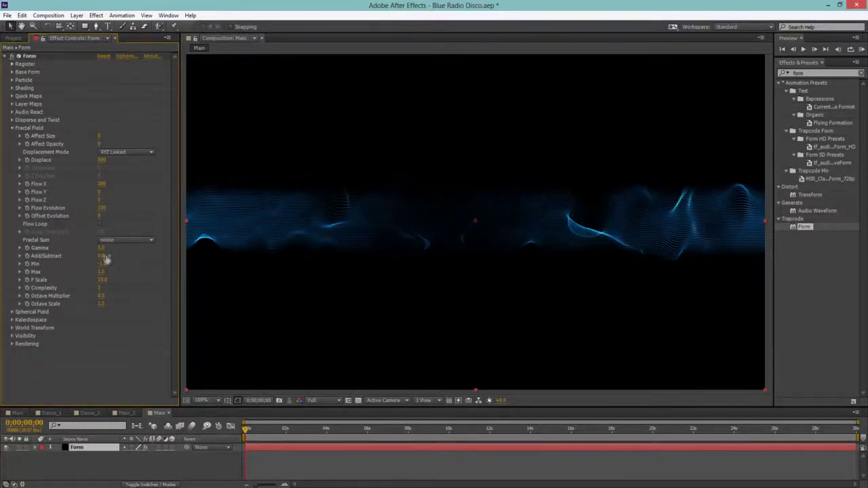
click(103, 248)
text(2)
click(140, 263)
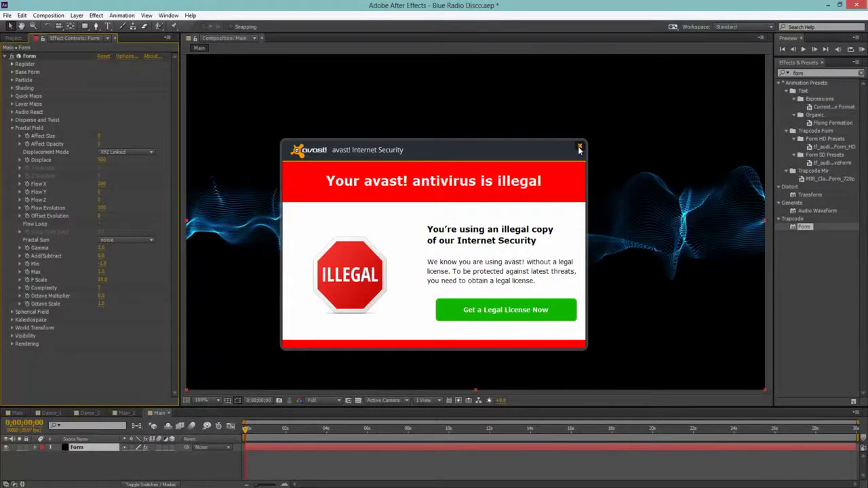
click(580, 146)
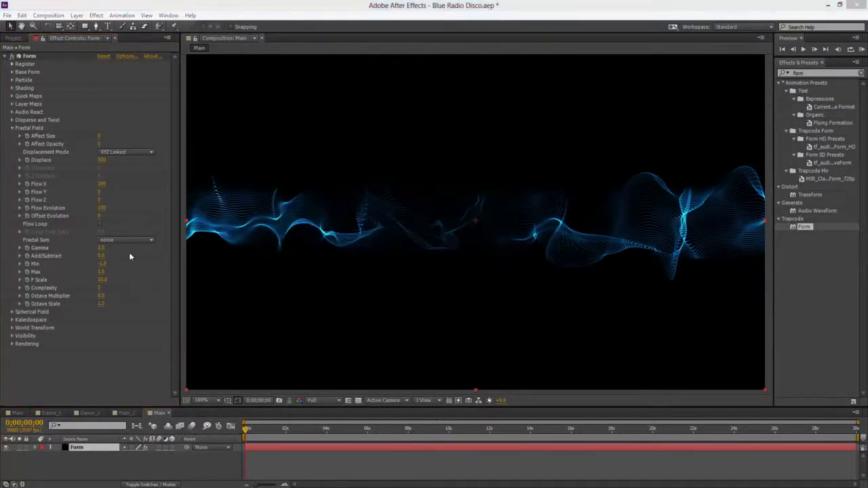
click(102, 248)
text(2.5)
key(Tab)
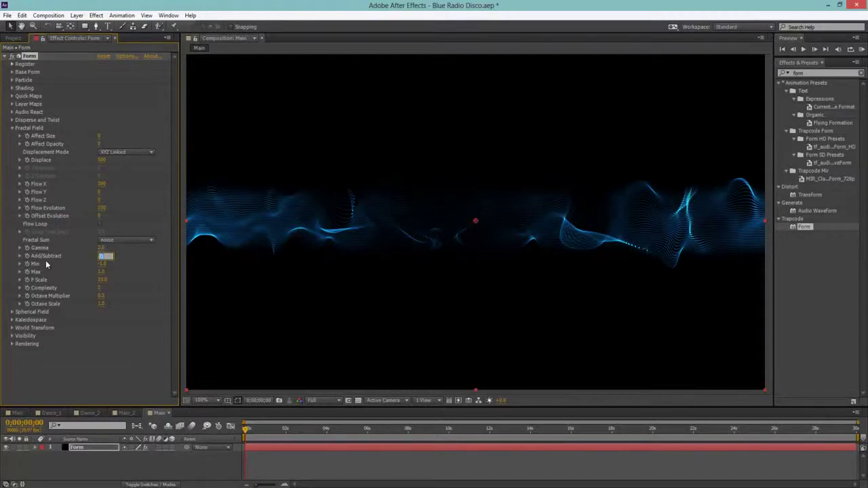
Step: Set the Fractal Field's Min to -0.4 and Max to 2
key(Tab)
text(-0.8)
key(Tab)
text(2)
key(Tab)
Step: Set the Fractal Field's Complexity to 4 and Octave Scale to 2 for finer wave detail
key(Tab)
key(Tab)
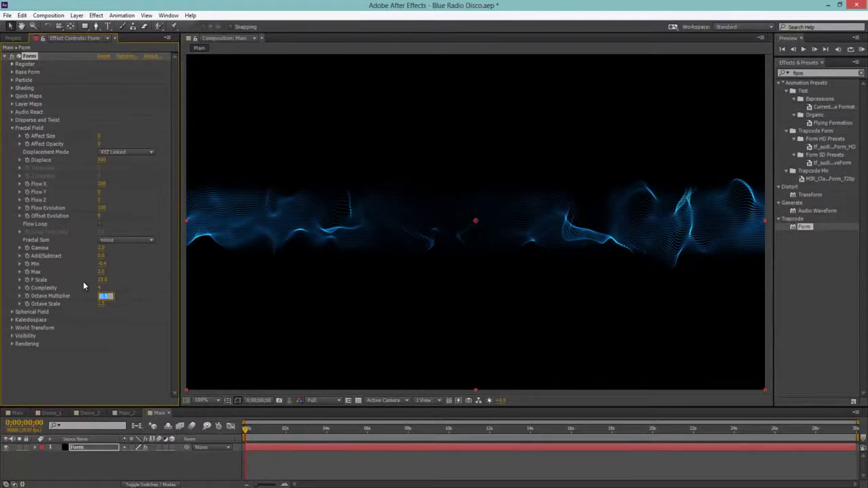
key(Tab)
text(2)
key(Return)
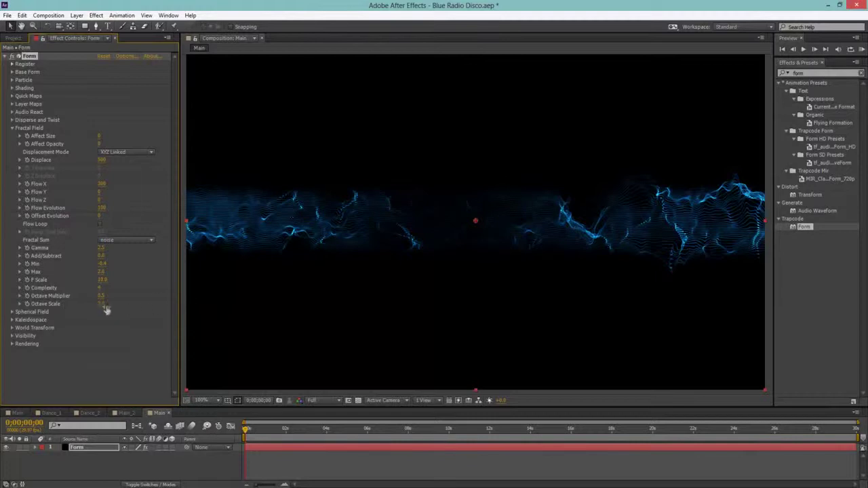
Step: Try a higher Octave Scale for the Fractal Field and restore it to 2
click(103, 304)
text(3.5)
click(155, 292)
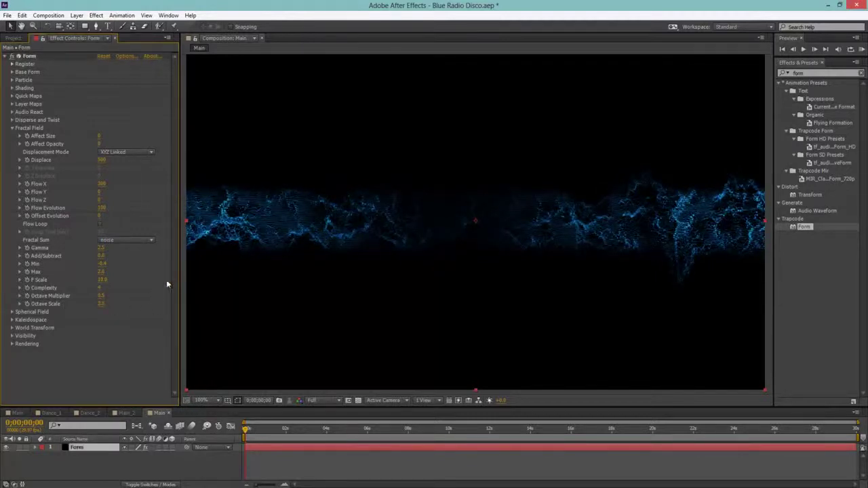
click(102, 304)
text(2.0)
key(Return)
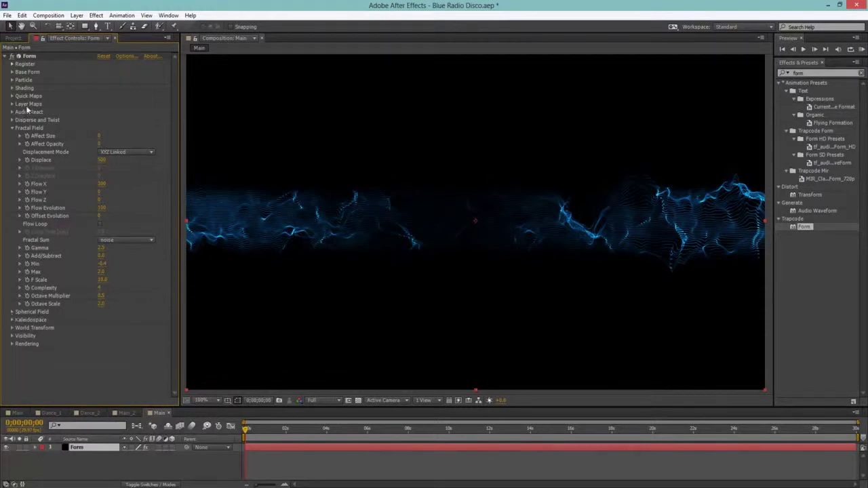
Step: Collapse the Fractal Field settings and set the Spherical Field's Sphere 1 Strength to 20
click(13, 128)
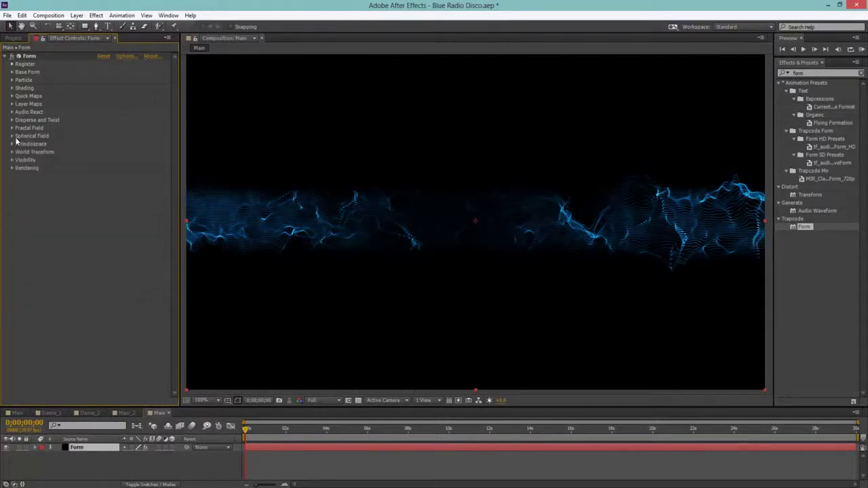
click(12, 137)
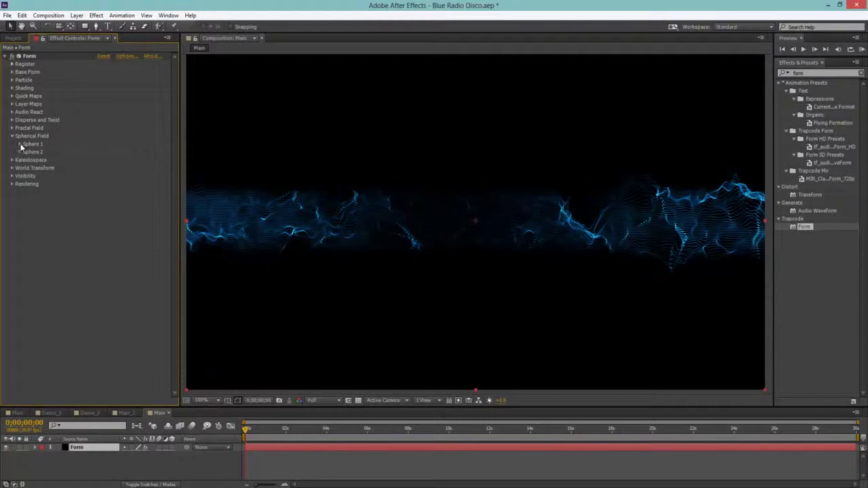
click(20, 144)
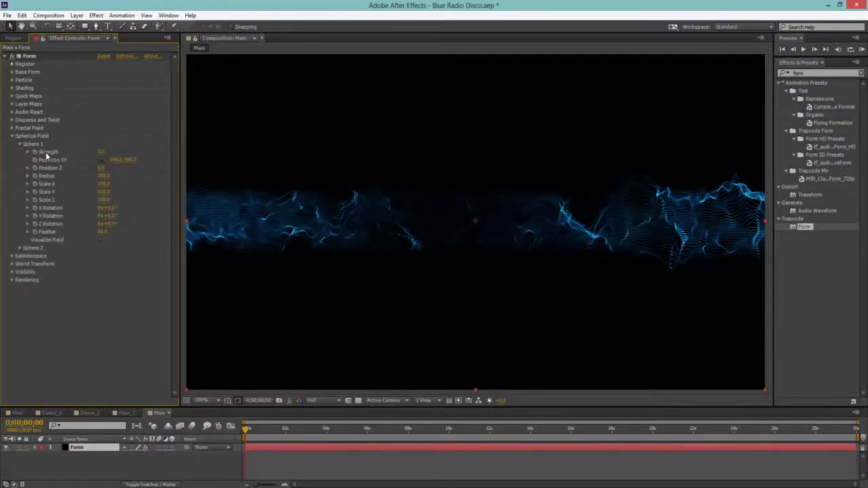
click(100, 153)
text(20)
key(Return)
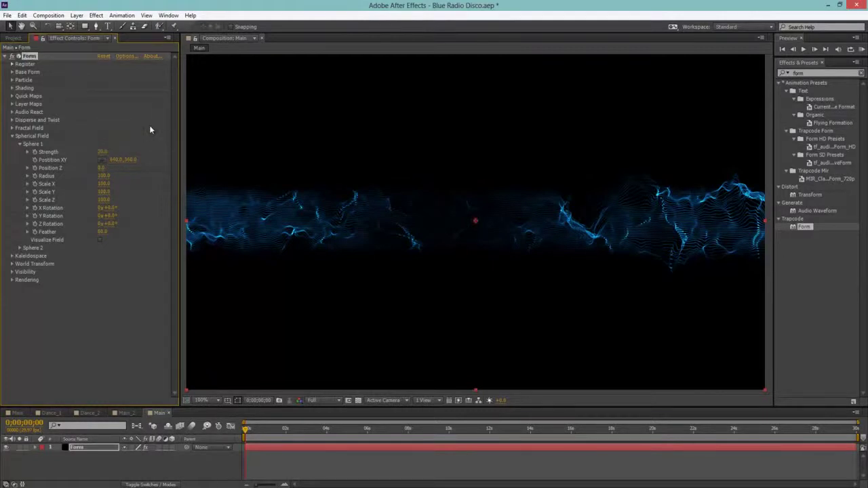
Step: Set Sphere 1's Position Z to -100, Radius to 200 and Scale X to 200
click(102, 167)
text(-300)
key(Tab)
text(300)
key(Tab)
text(200)
key(Tab)
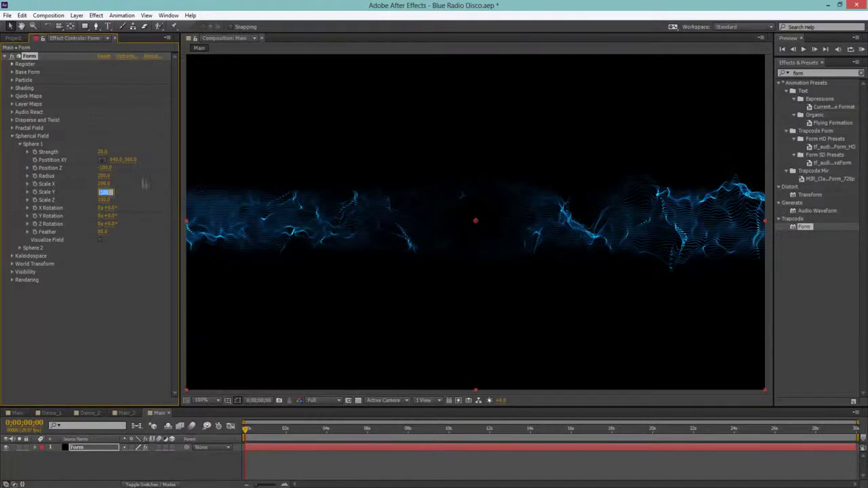
Step: Set Sphere 1's Scale Y to 200 and Scale Z to 400
text(200)
key(Tab)
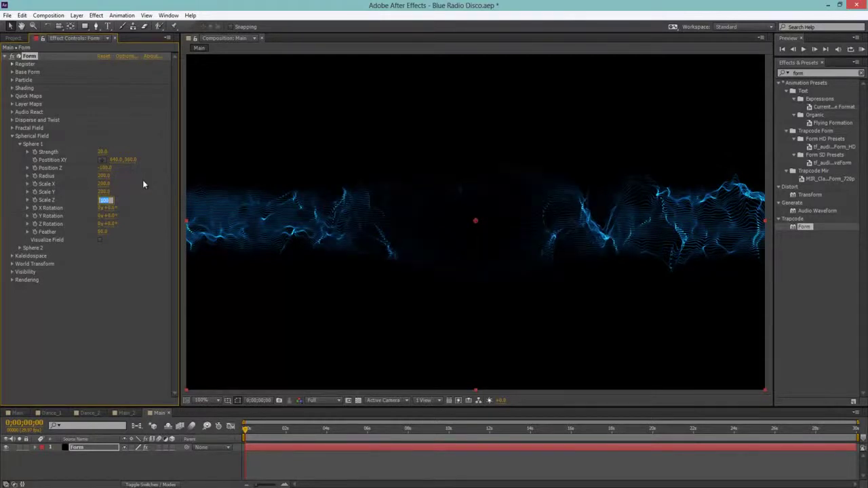
text(200)
key(Tab)
key(shift+Tab)
text(400)
key(Tab)
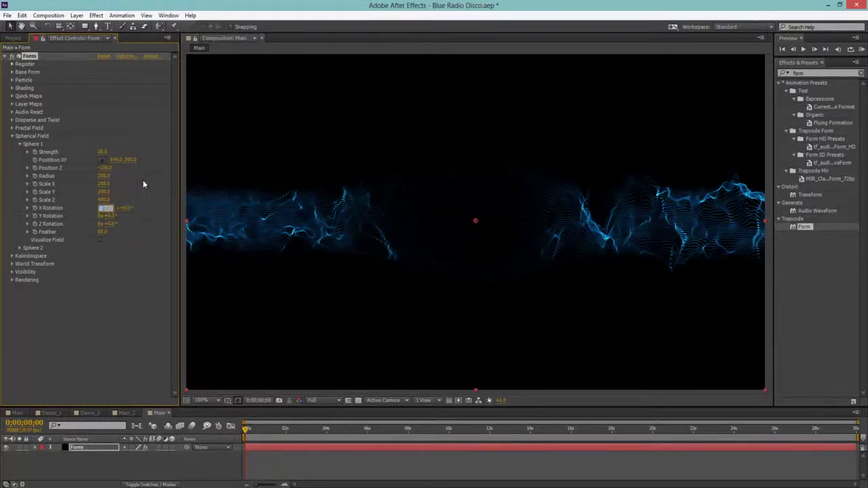
click(139, 180)
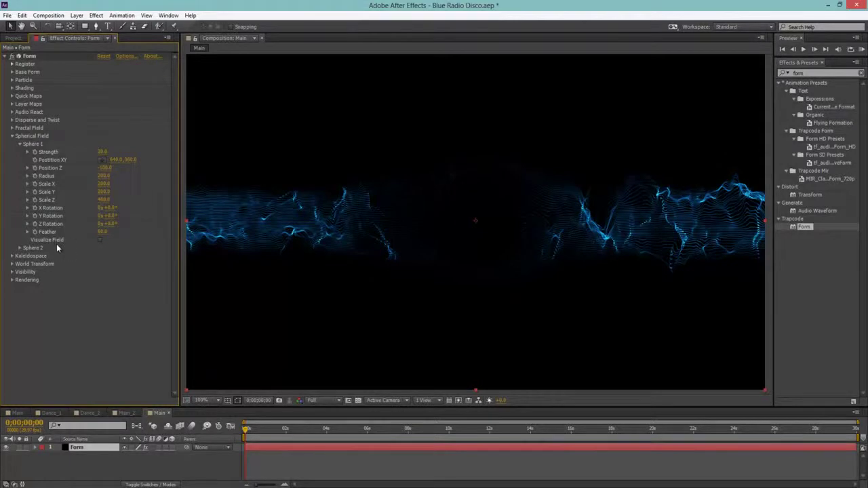
Step: Collapse the Spherical Field settings and briefly preview the wave's motion
click(12, 136)
key(space)
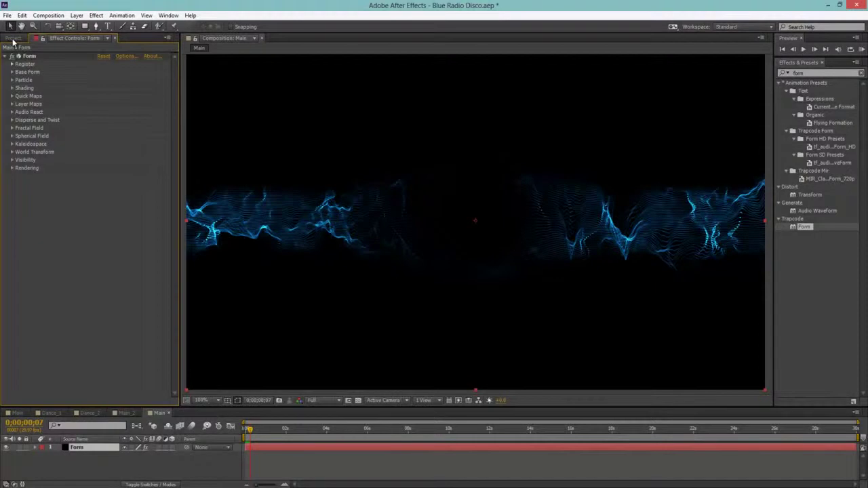
Step: Add You Cannot Control It.wav from the project to the Main composition, beneath the Form layer
click(13, 40)
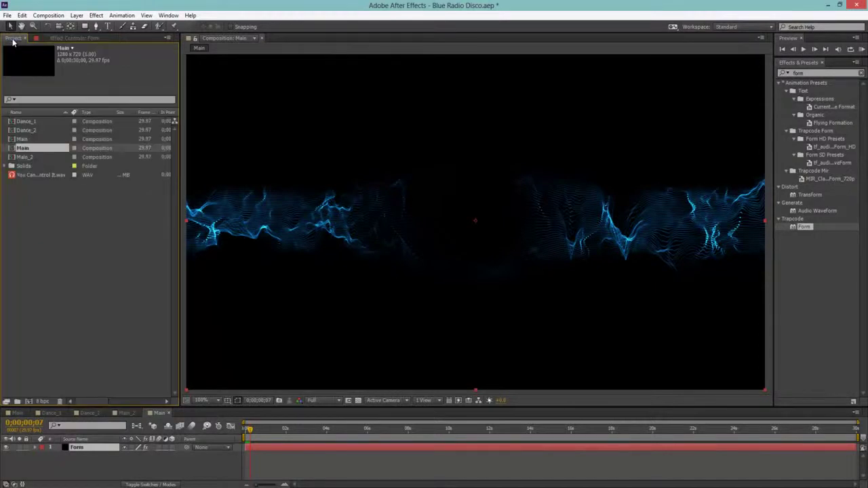
click(37, 199)
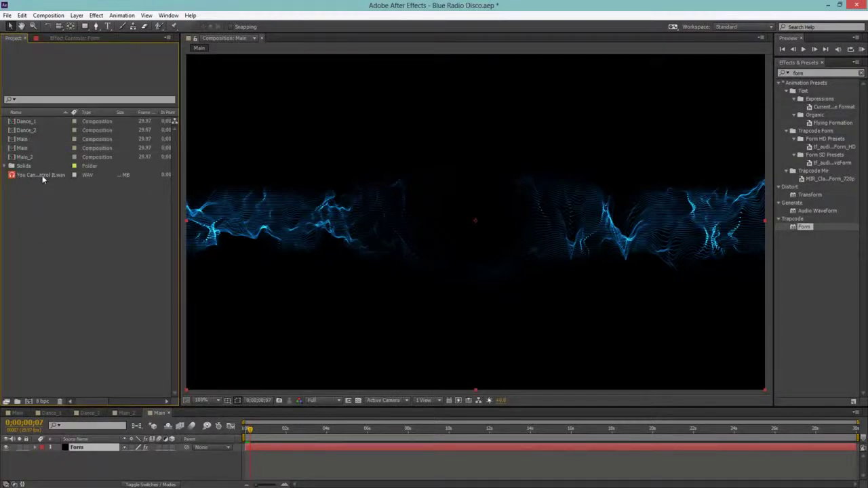
click(42, 175)
drag(41, 179, 76, 466)
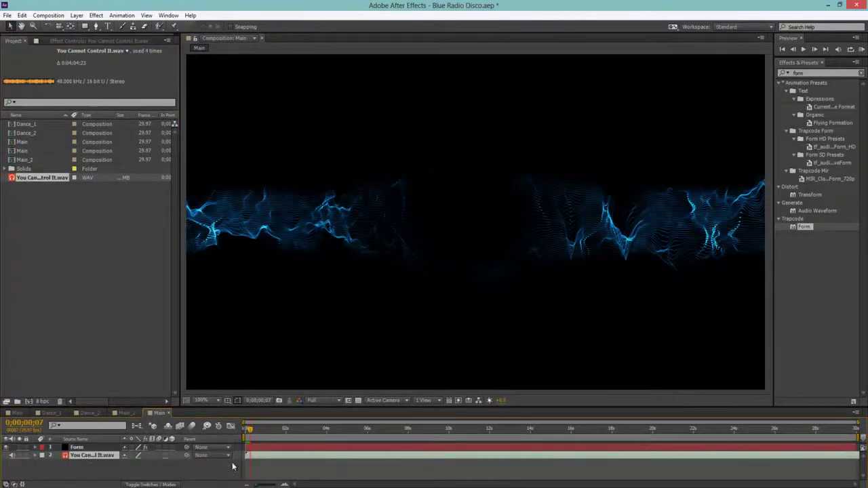
Step: Examine the audio layer's waveform in an enlarged timeline, and hide it again
key(l)
key(l)
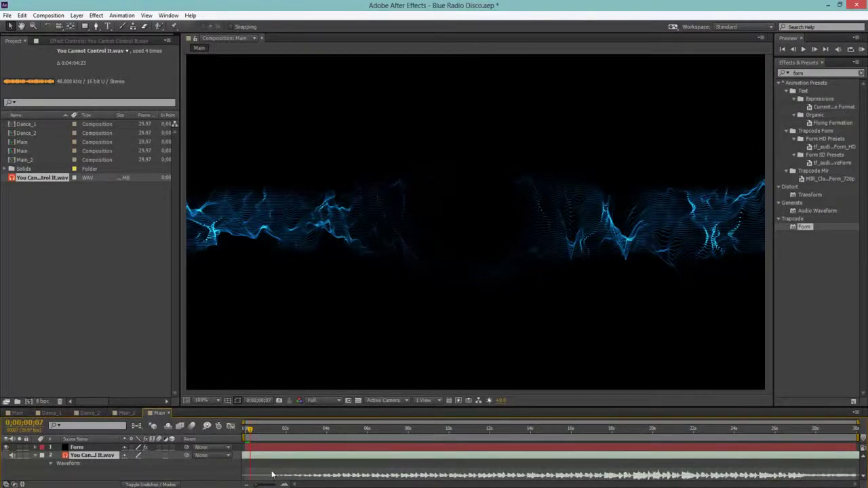
drag(391, 407, 383, 394)
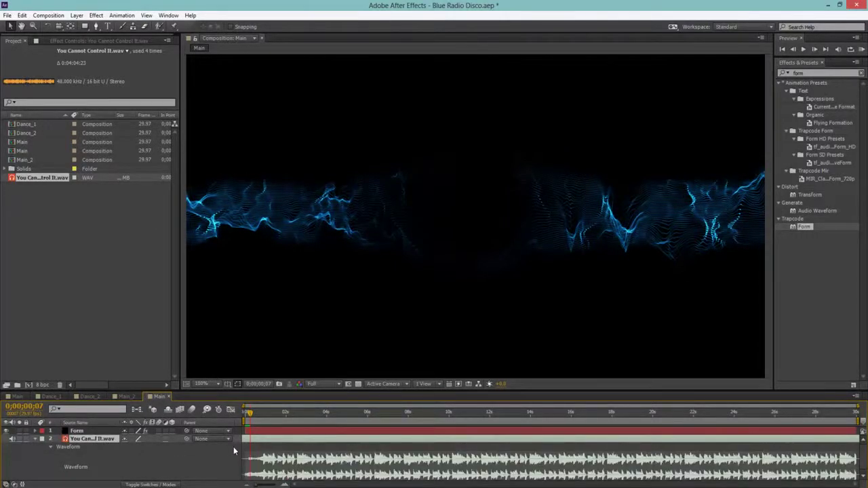
key(l)
key(l)
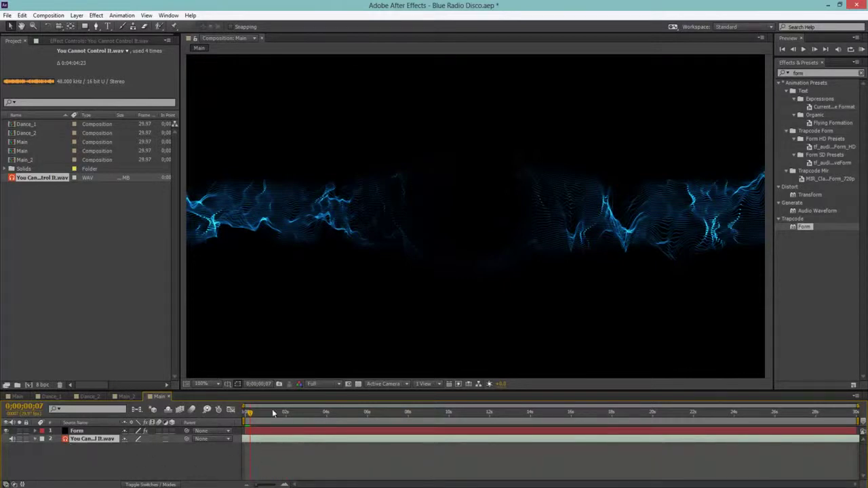
drag(299, 393, 298, 402)
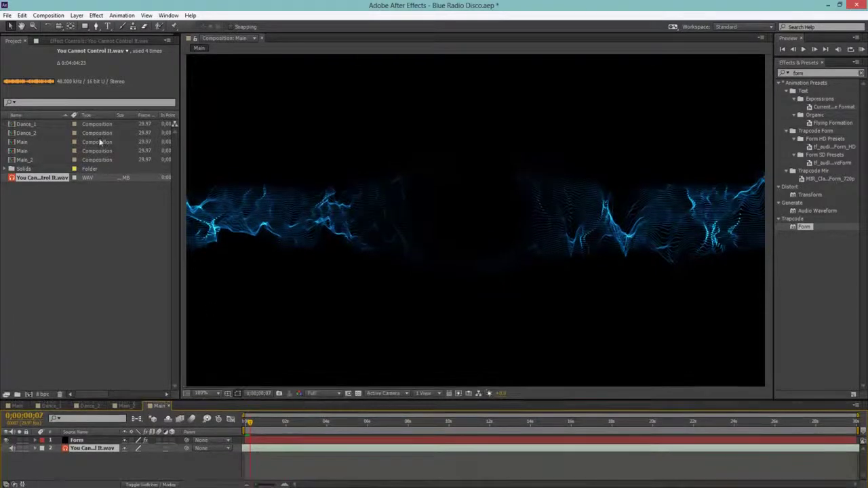
Step: Choose You Cannot Control It.wav as the audio layer in the Form layer's Audio React settings
click(61, 42)
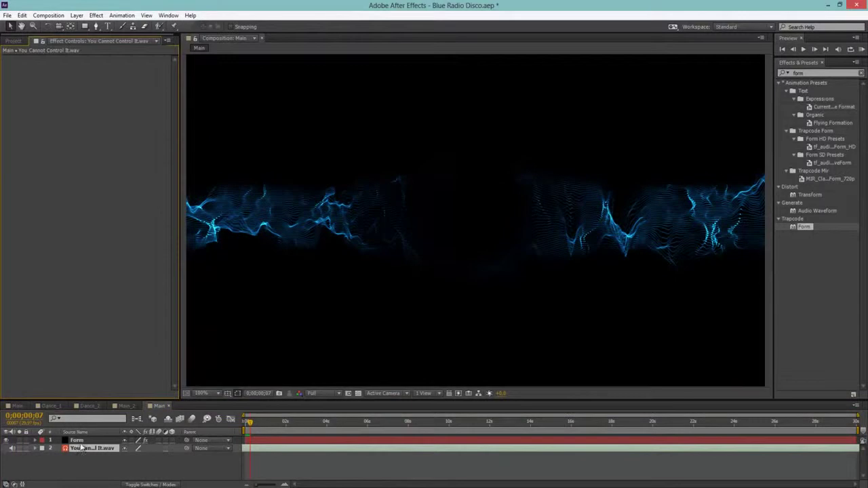
click(76, 441)
click(11, 112)
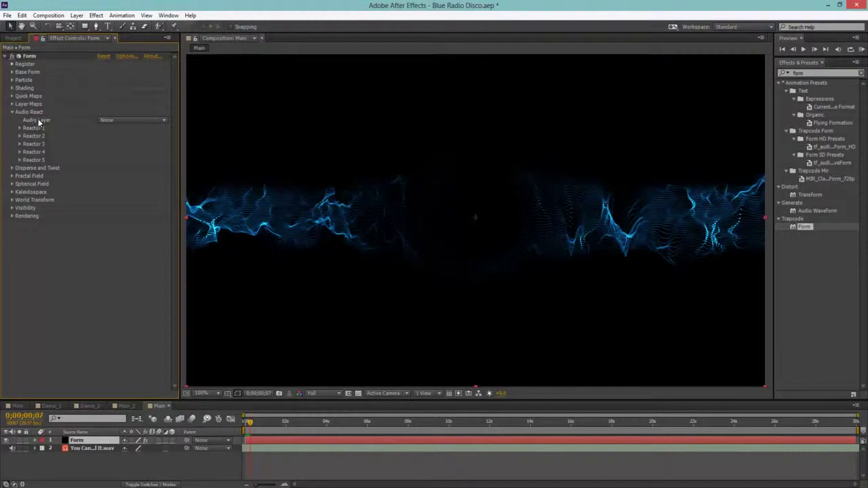
click(126, 121)
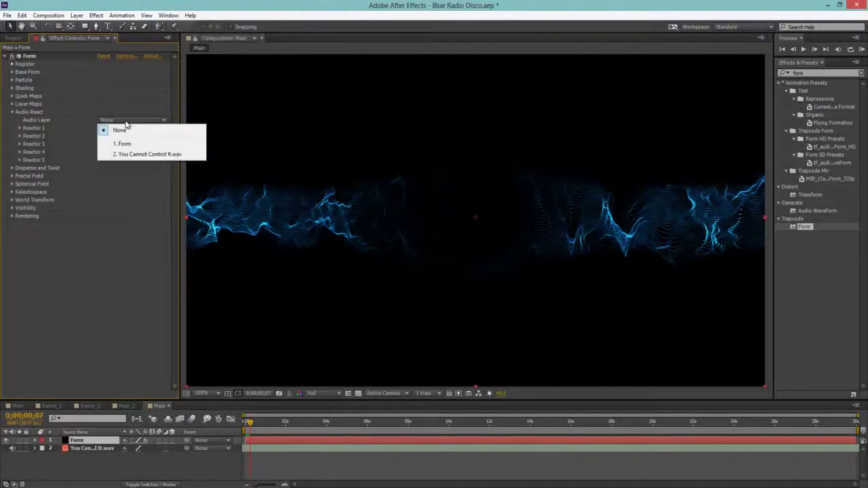
click(135, 156)
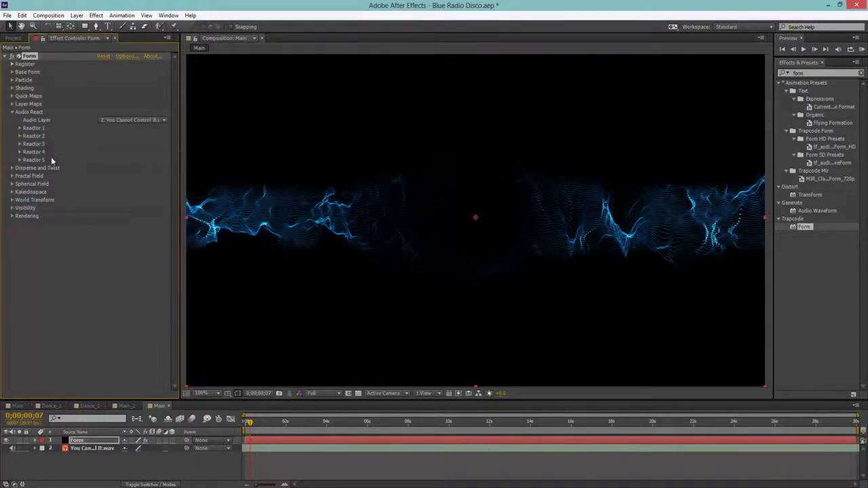
Step: Map Audio React's Reactor 1 to Particle Opacity and set its Strength to 80
click(20, 129)
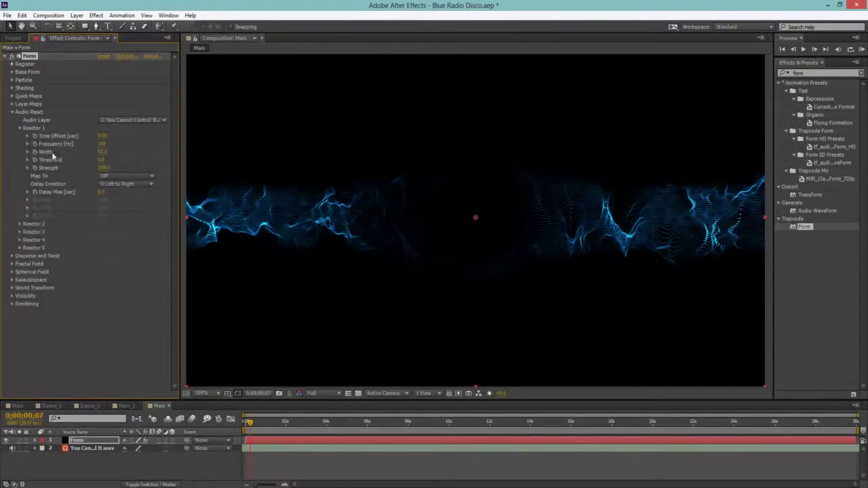
click(137, 176)
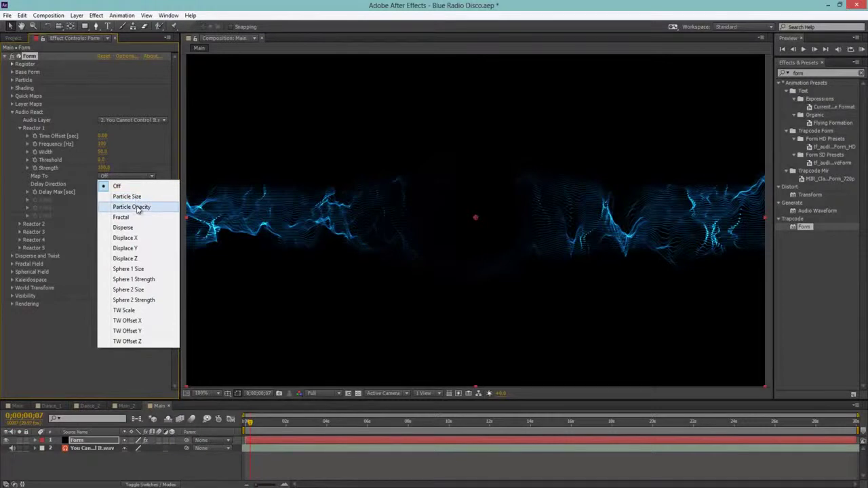
click(138, 208)
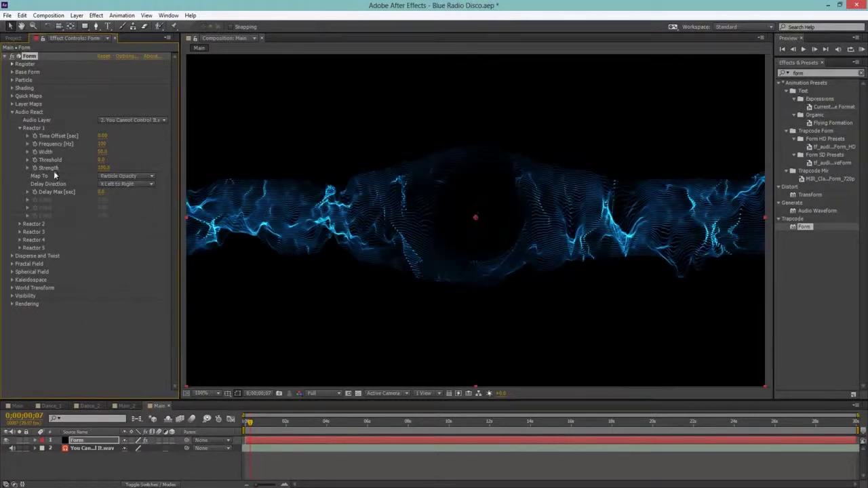
click(103, 169)
text(80)
key(Return)
click(134, 357)
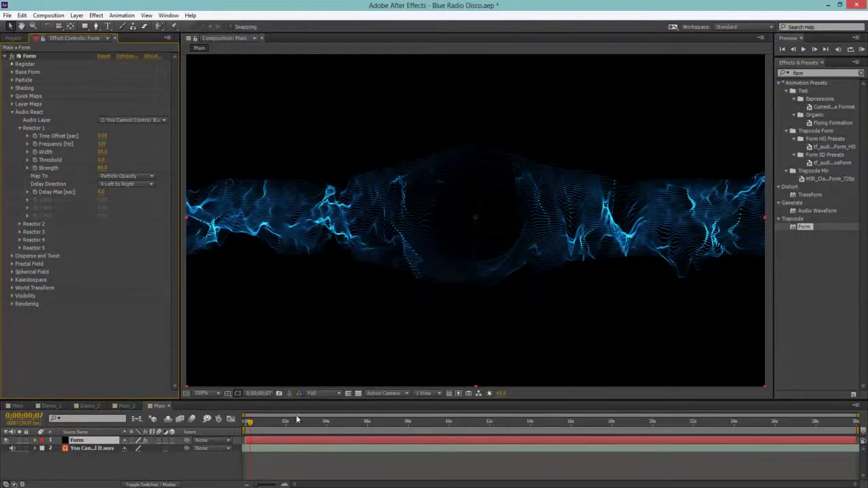
Step: Preview the Main composition at Half resolution, and move the current time to 0;00;01;18
click(311, 394)
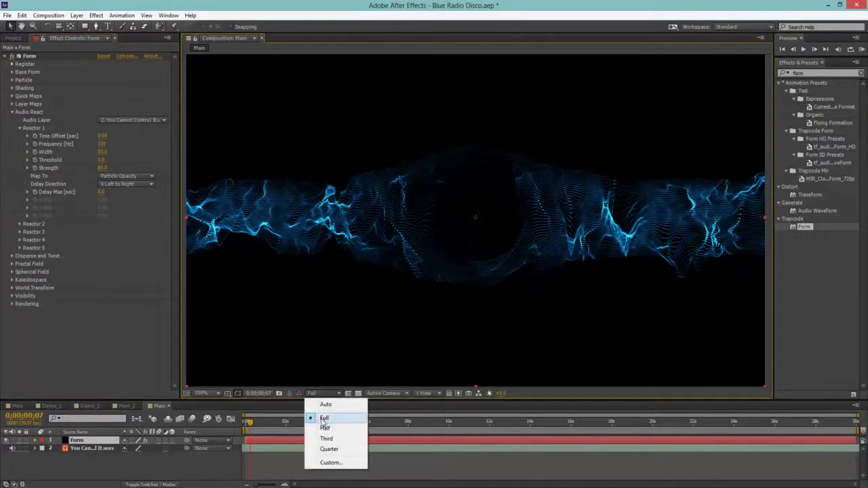
click(325, 429)
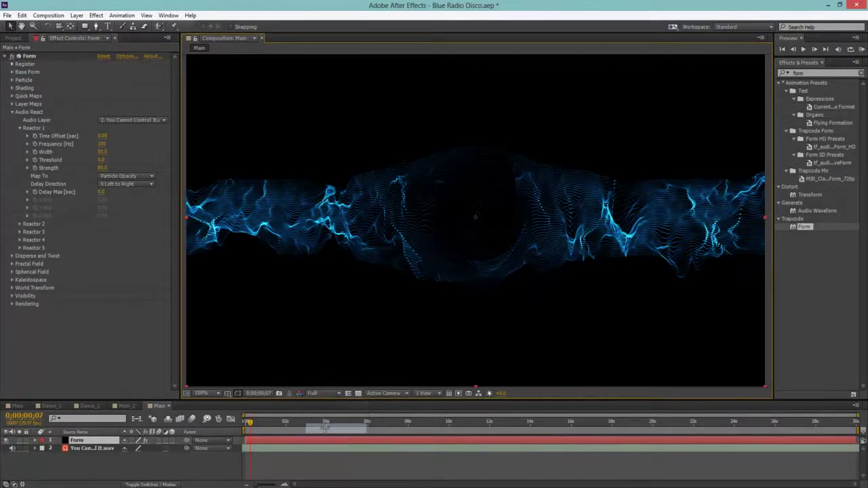
click(863, 49)
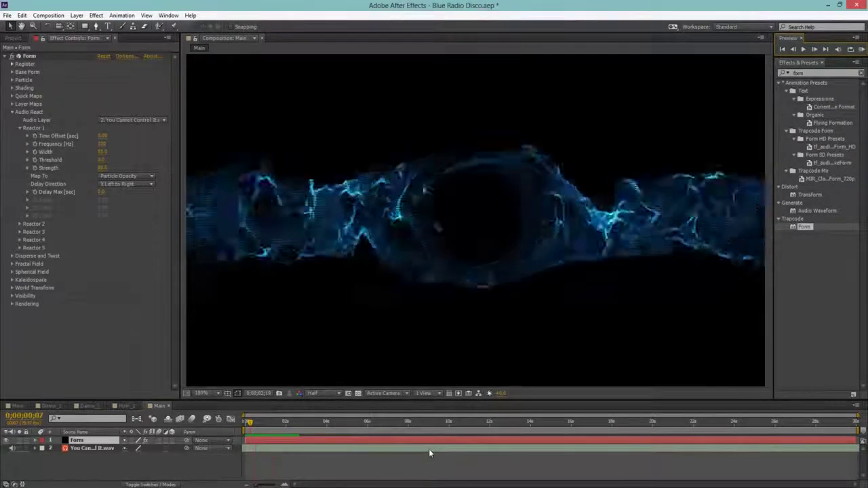
key(space)
drag(251, 423, 278, 426)
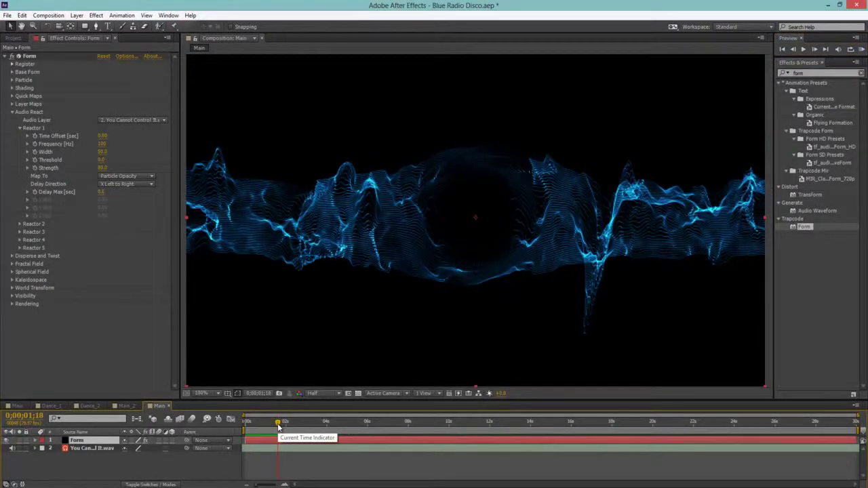
Step: Map Audio React's Reactor 2 to Disperse
click(19, 128)
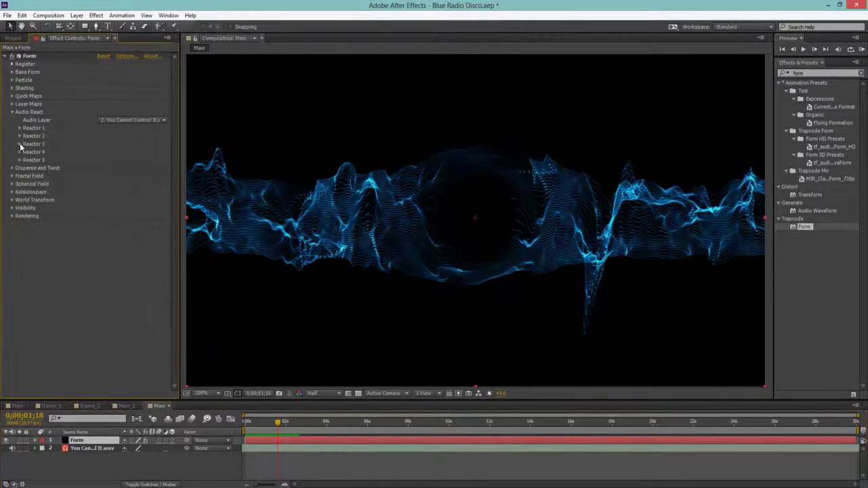
click(20, 136)
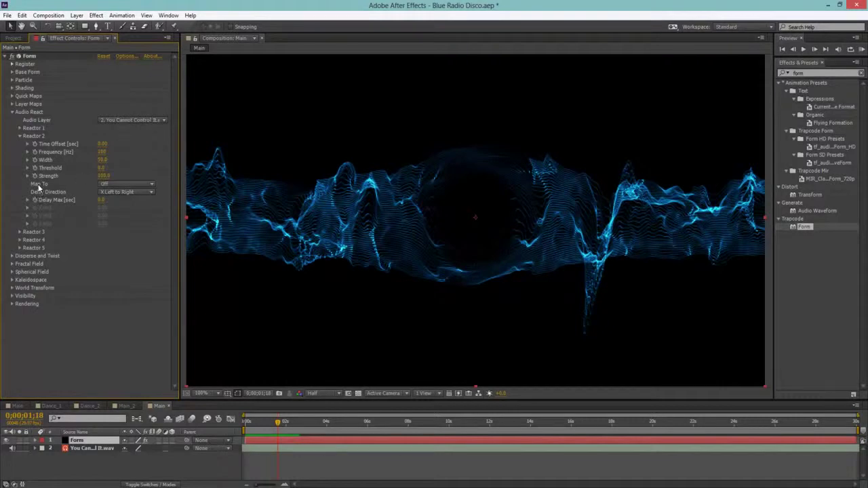
click(110, 184)
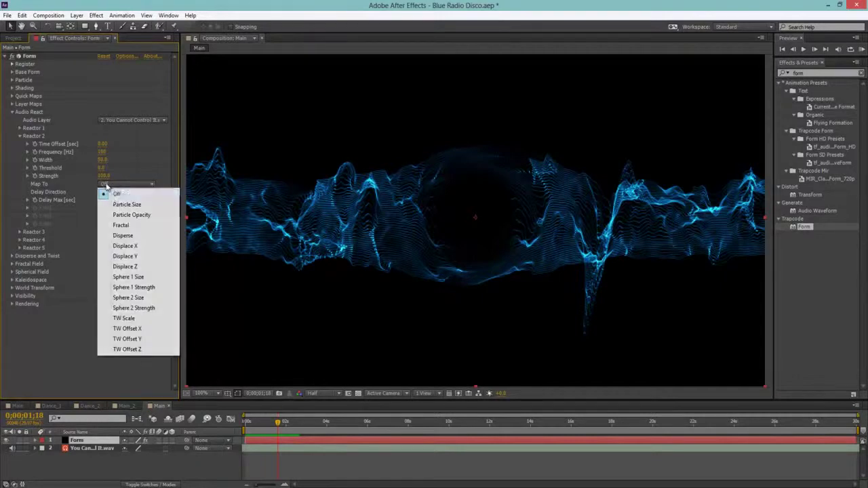
click(123, 236)
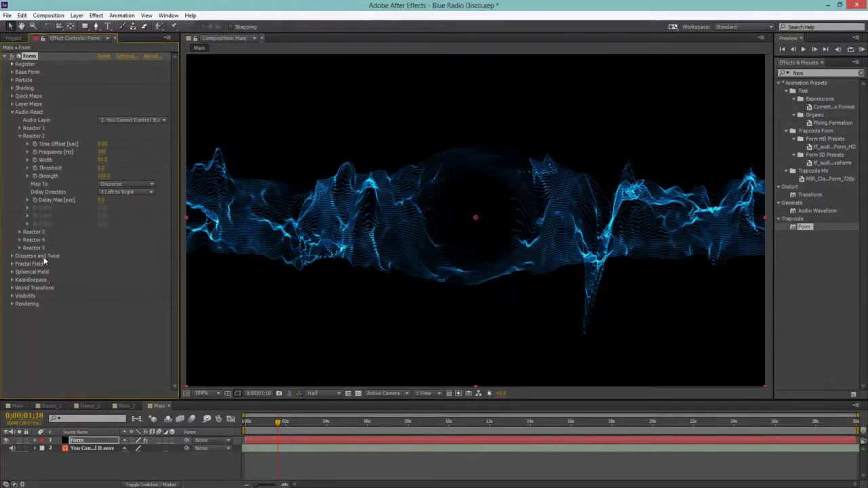
Step: Set the Disperse amount under Disperse and Twist to 5, and return the composition preview to Full resolution
click(12, 256)
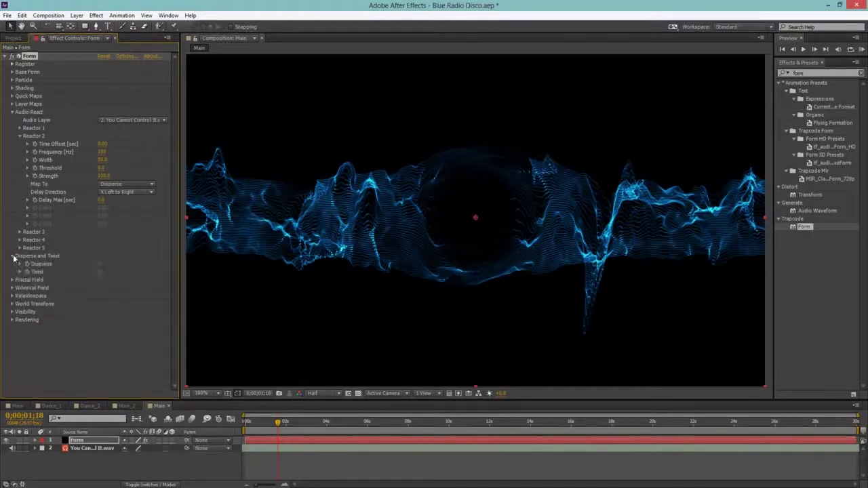
click(100, 266)
text(5)
click(263, 223)
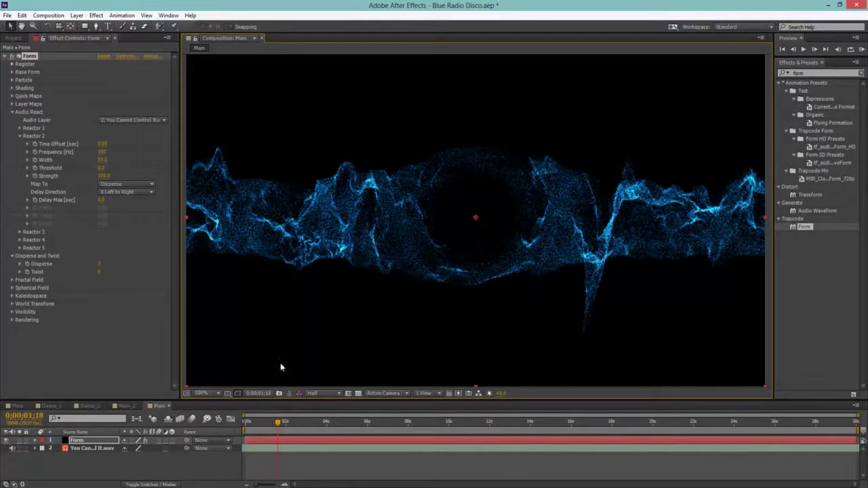
click(317, 396)
click(320, 415)
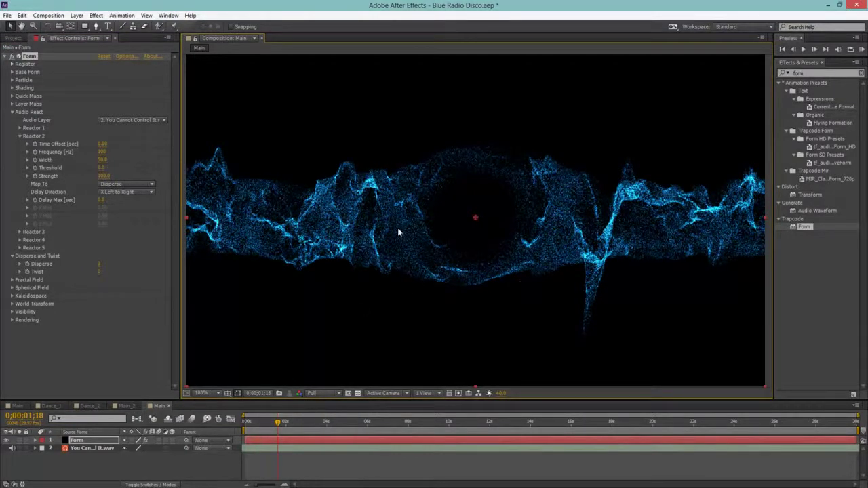
scroll(398, 232, down, 1)
scroll(398, 232, up, 1)
Step: Set Reactor 2's Strength to 200
click(105, 176)
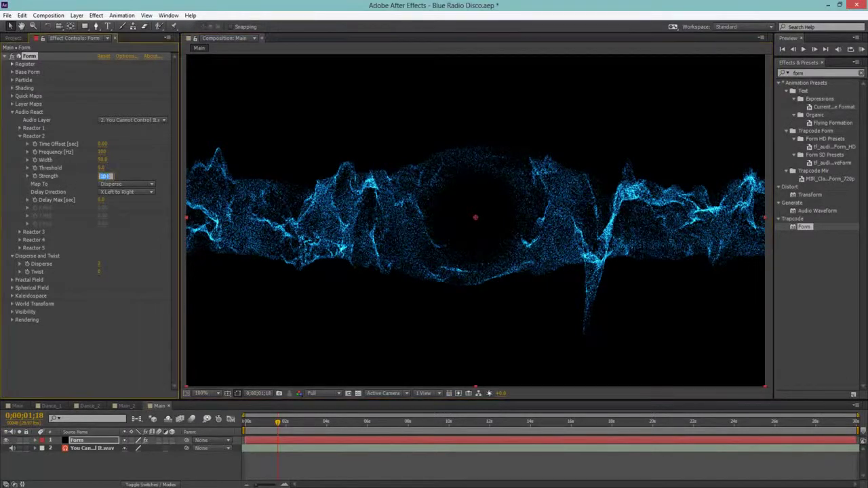
text(200)
click(119, 355)
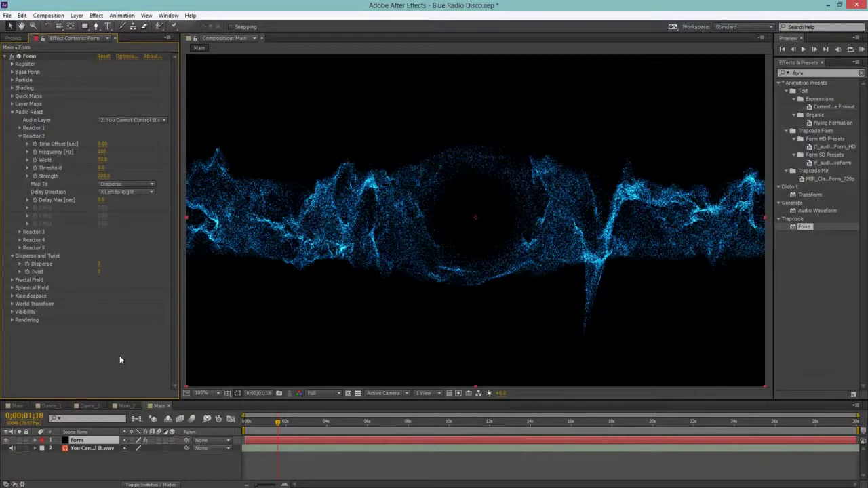
Step: Map Audio React's Reactor 3 to Particle Size
click(21, 136)
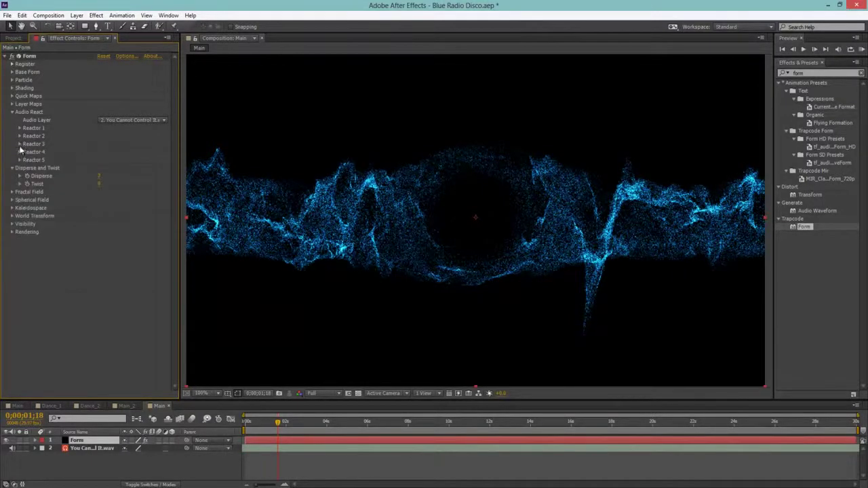
click(19, 143)
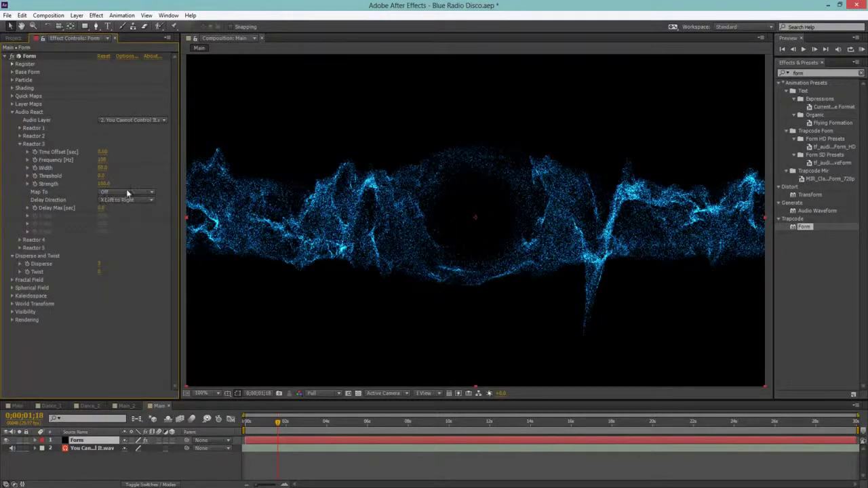
click(128, 193)
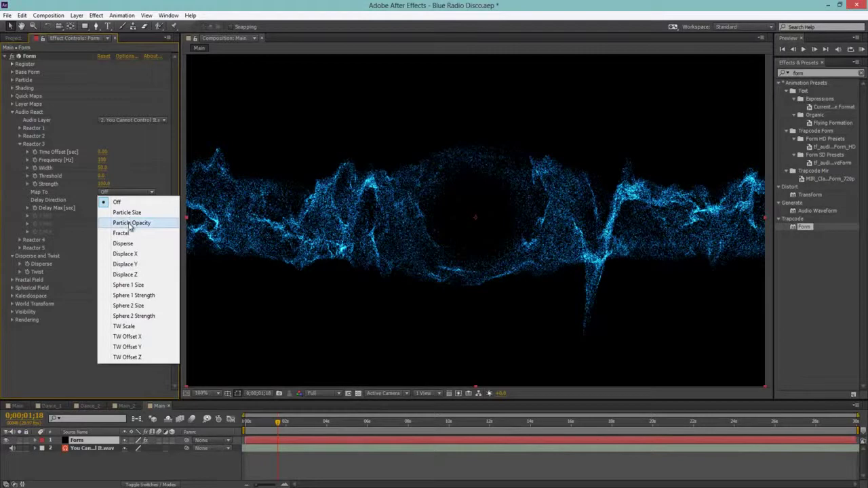
click(128, 212)
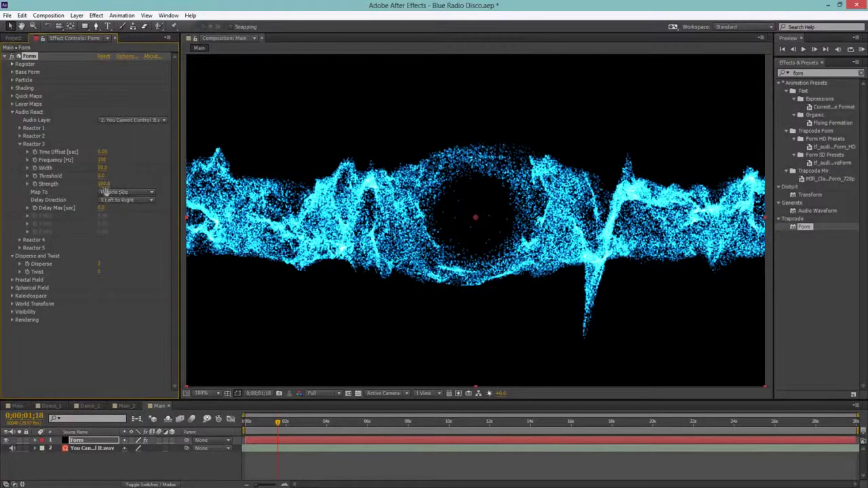
Step: Try Reactor 3 with a Strength of 200 and a Width of 100
click(104, 184)
text(200)
key(Return)
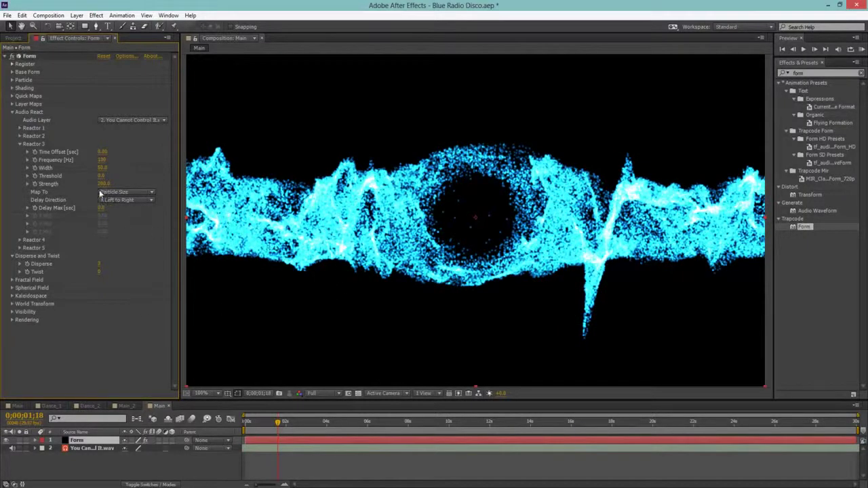
drag(103, 168, 126, 168)
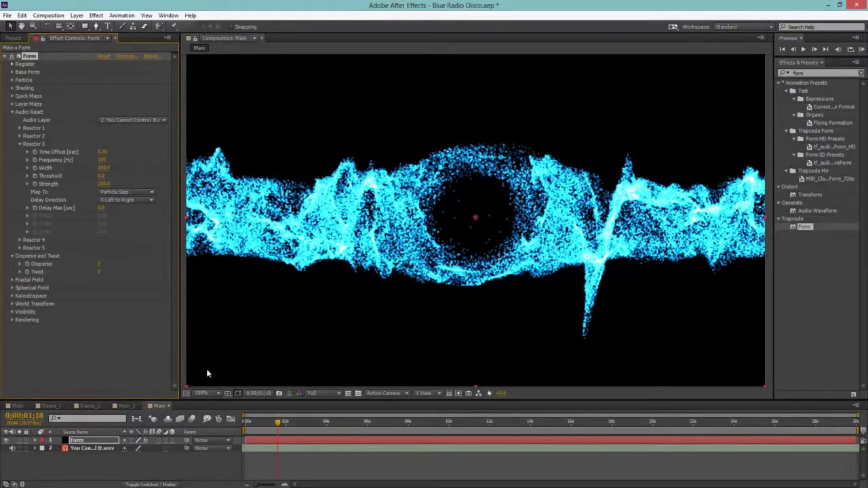
Step: Change the particle color from blue to the bright green 1DD779
click(12, 81)
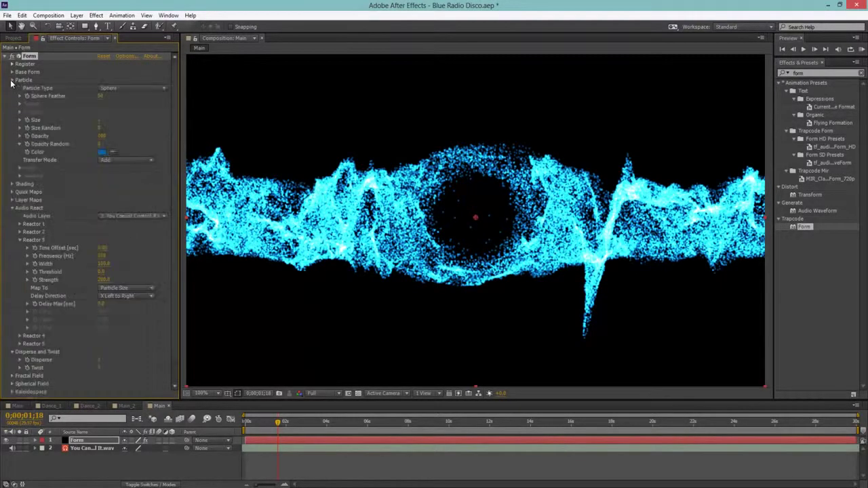
click(102, 153)
drag(179, 310, 175, 328)
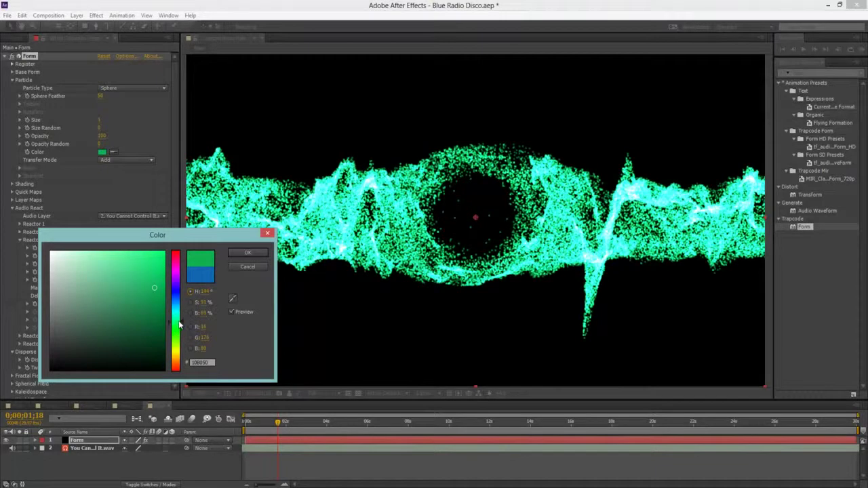
click(149, 268)
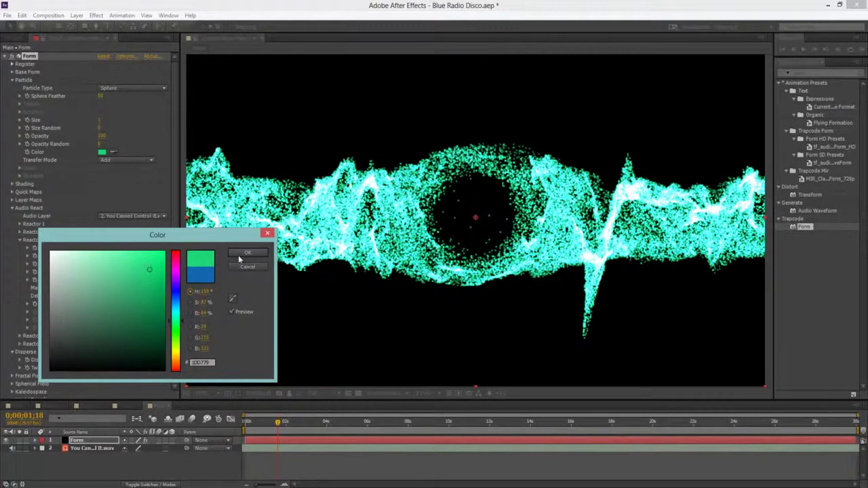
click(246, 253)
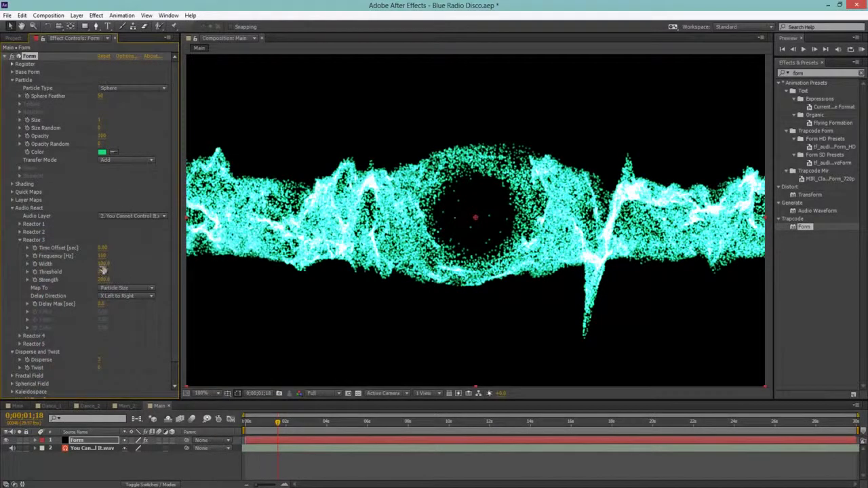
Step: Set Reactor 3's Strength to 100 and reset its Width to the default
click(104, 280)
text(100)
key(Return)
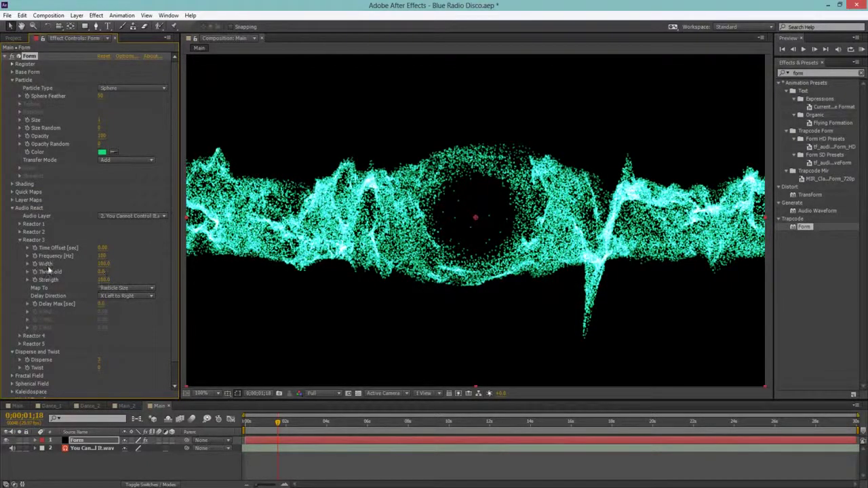
right_click(52, 272)
click(71, 330)
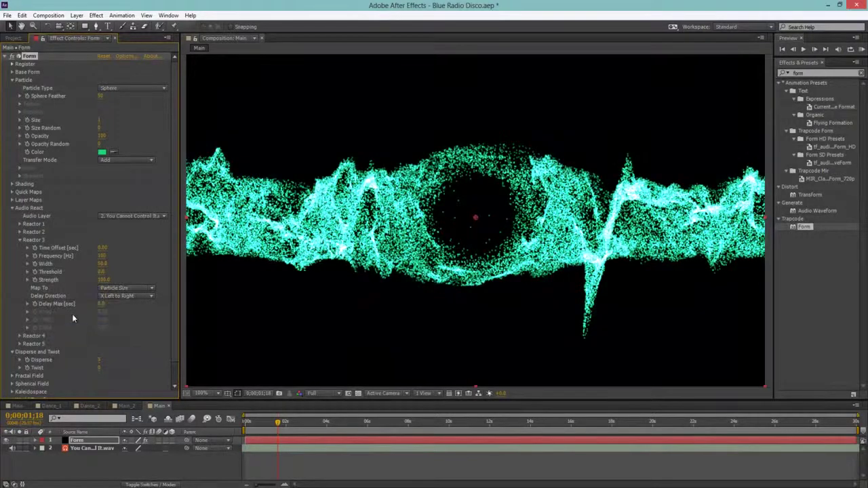
Step: Change the particle color to a dark green with 39% brightness
click(102, 152)
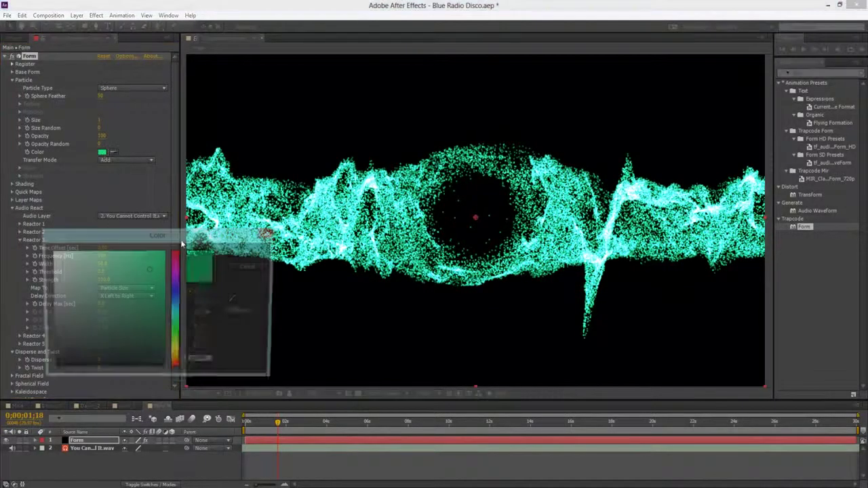
click(141, 296)
drag(150, 316, 179, 332)
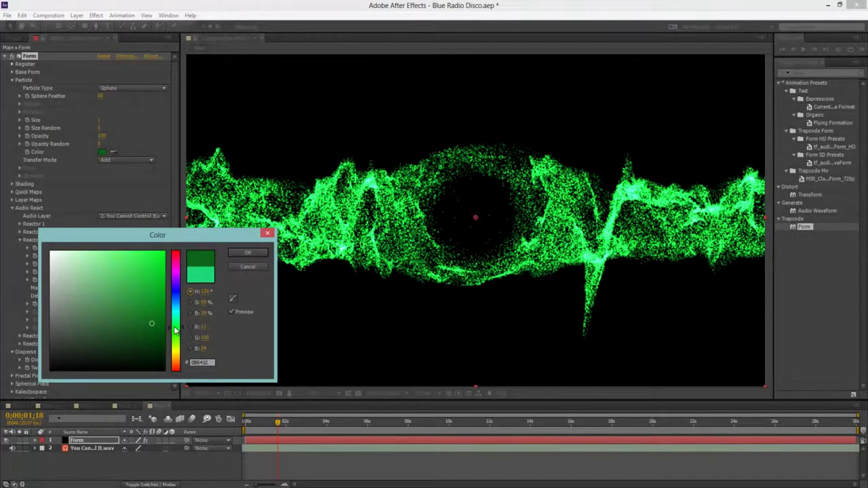
drag(181, 328, 178, 328)
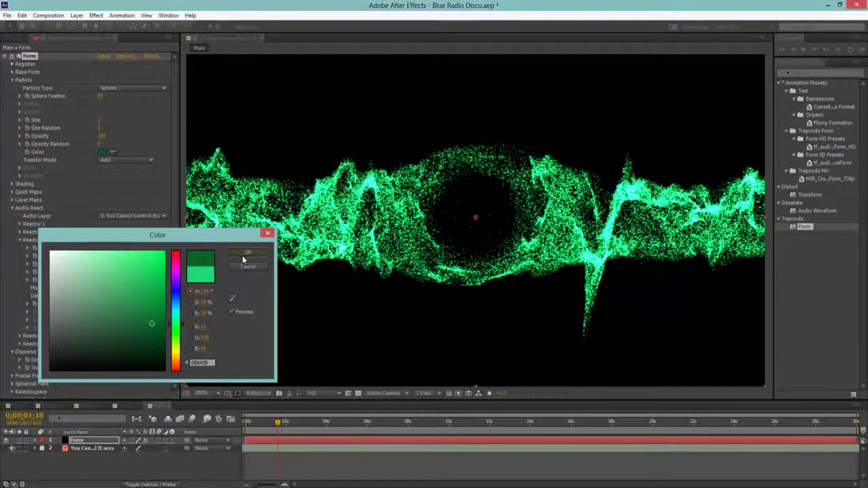
click(245, 254)
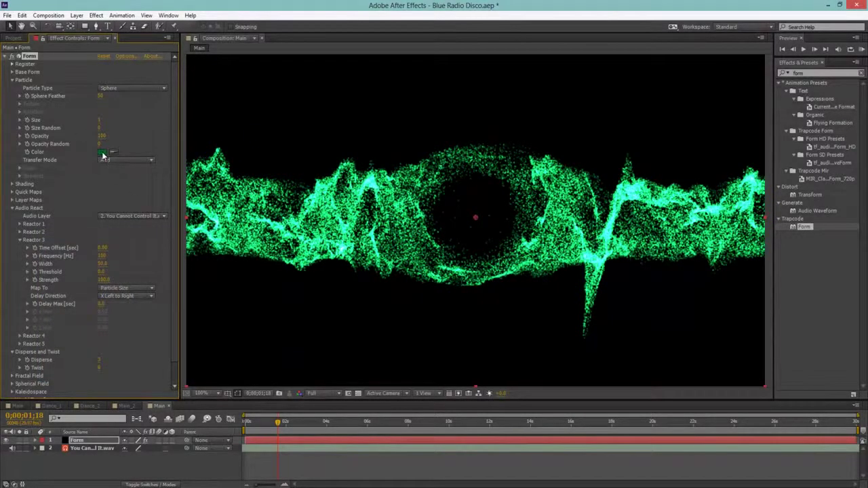
Step: Try the Normal transfer mode on the particles, and look through Reactor 3's mapping options
click(103, 159)
click(109, 169)
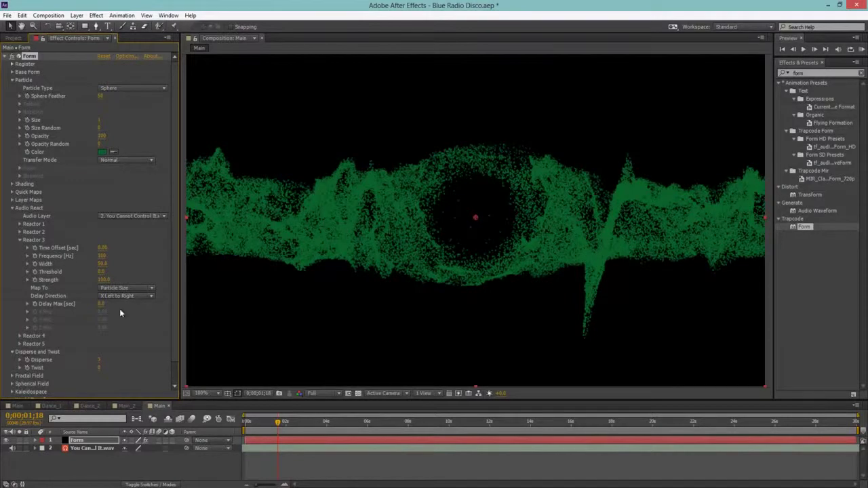
click(127, 289)
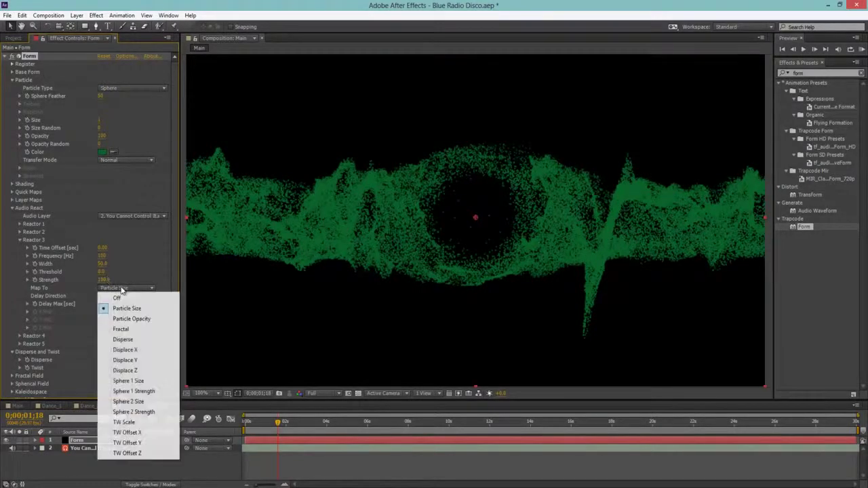
click(156, 264)
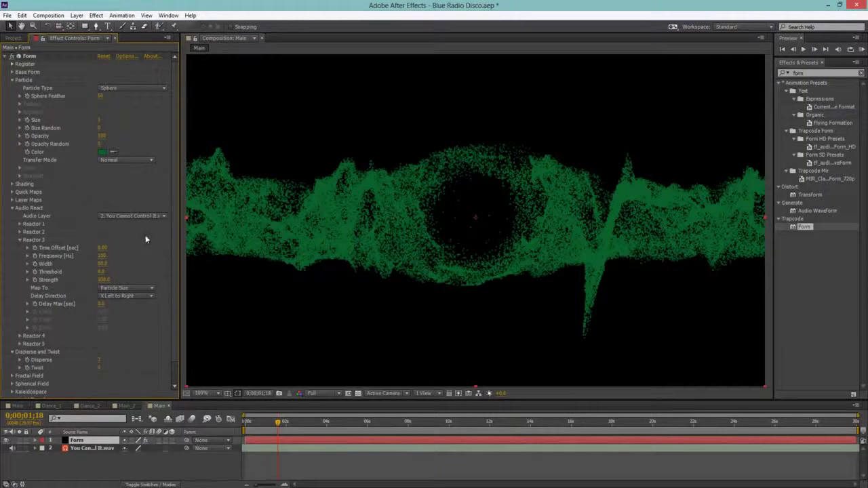
mouse_move(181, 240)
mouse_down()
mouse_move(192, 239)
mouse_move(182, 242)
mouse_up()
Step: Brighten the particle color to a medium green
click(103, 152)
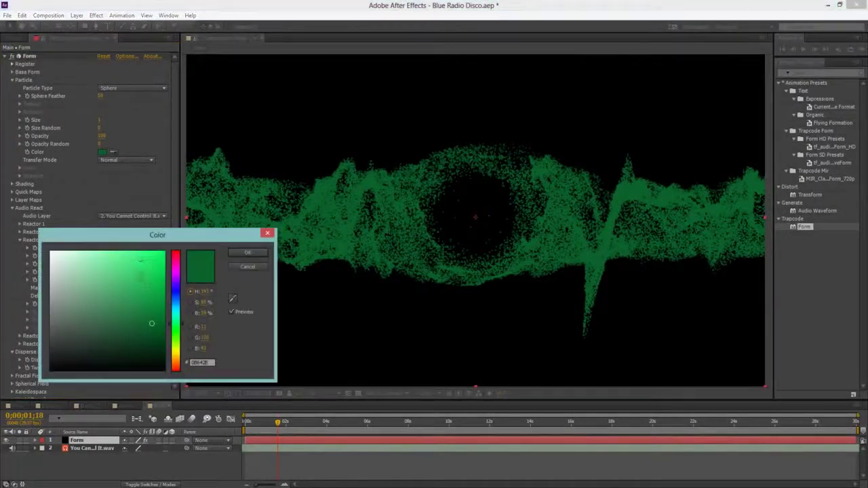
drag(146, 306, 150, 301)
click(242, 255)
Step: Try the Add transfer mode on the particles, and settle on Screen
click(124, 160)
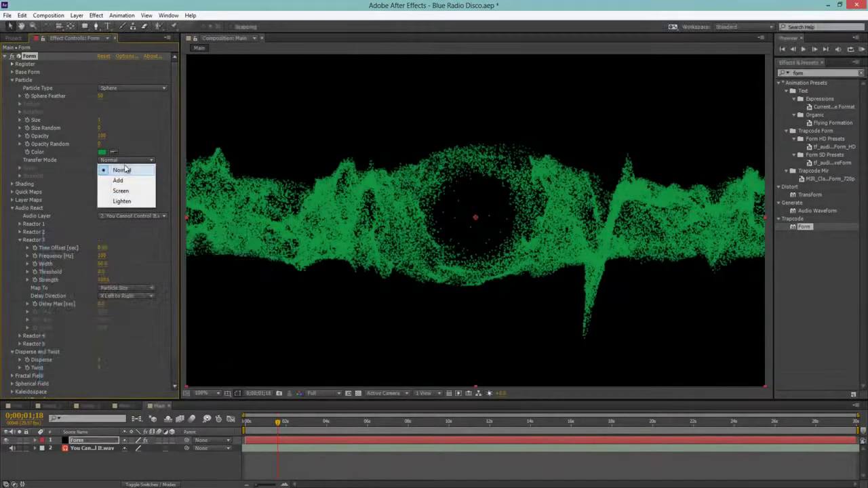
click(119, 181)
click(124, 160)
click(118, 192)
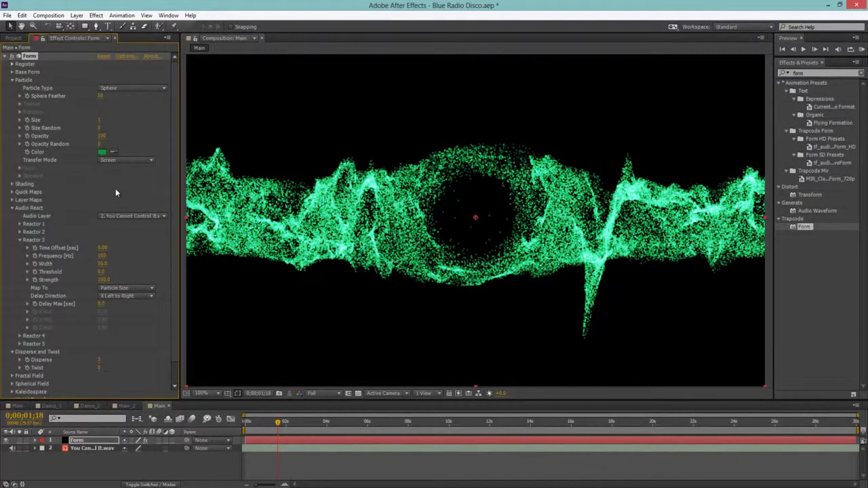
Step: Try the Lighten transfer mode on the particles, and return to Screen
click(122, 162)
click(122, 203)
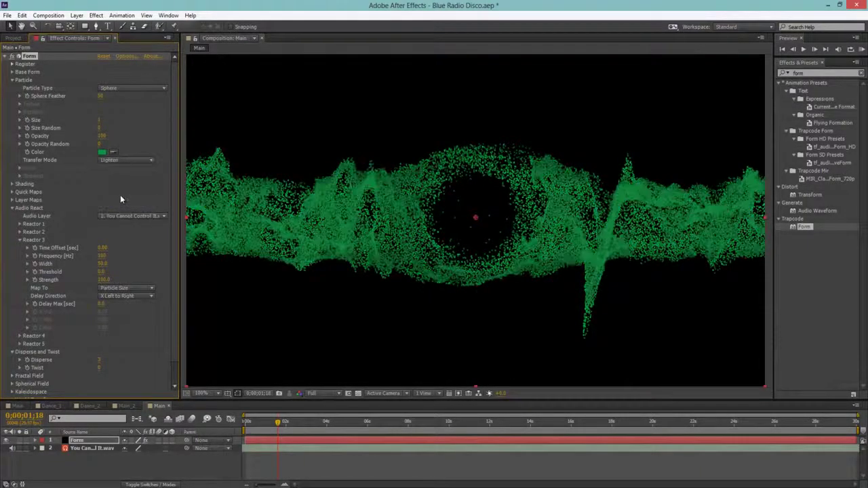
click(129, 161)
click(124, 193)
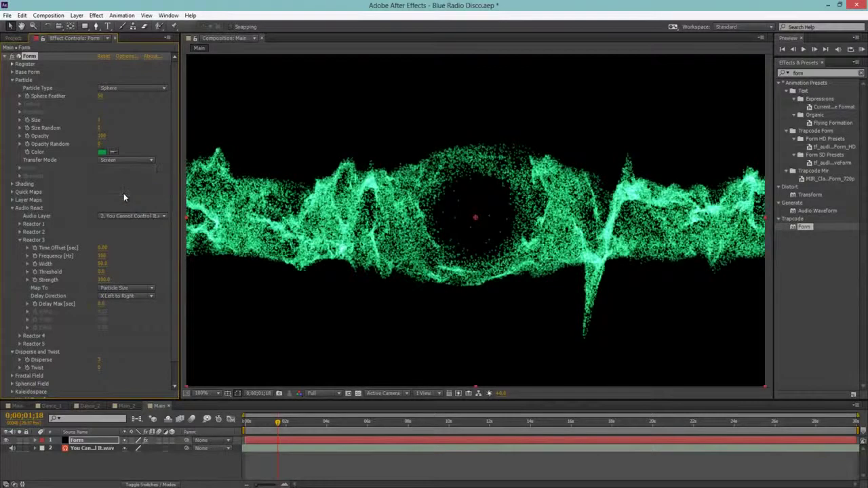
Step: Lower the strength of Reactor 3, which drives the particle size
scroll(205, 233, down, 1)
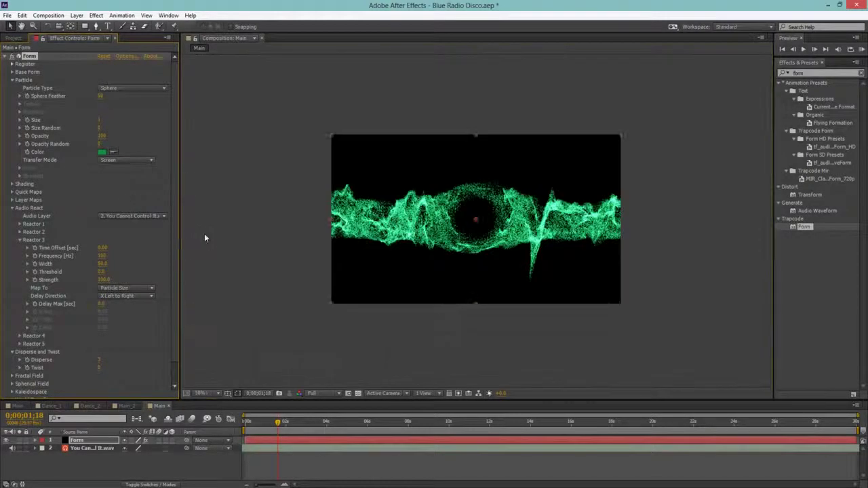
click(213, 231)
scroll(213, 234, up, 1)
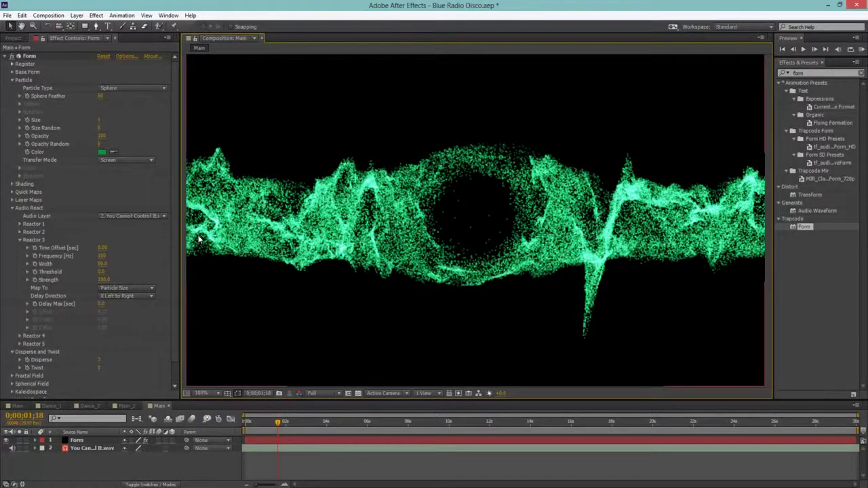
drag(102, 280, 103, 283)
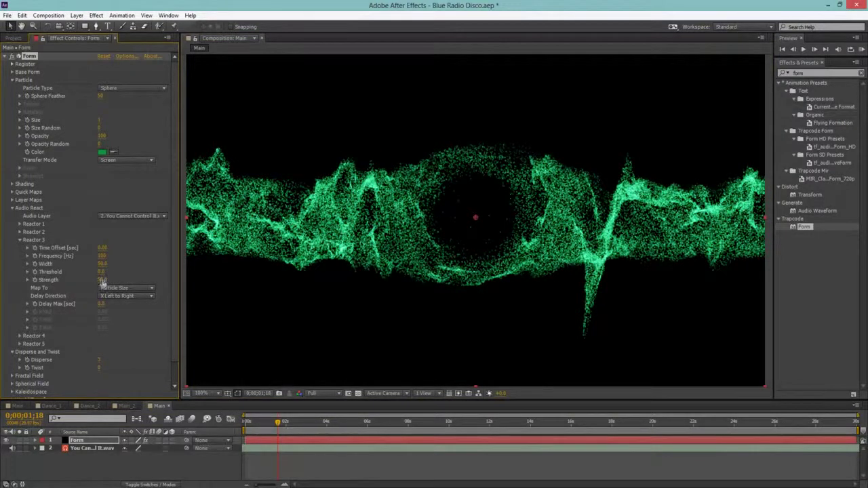
click(20, 241)
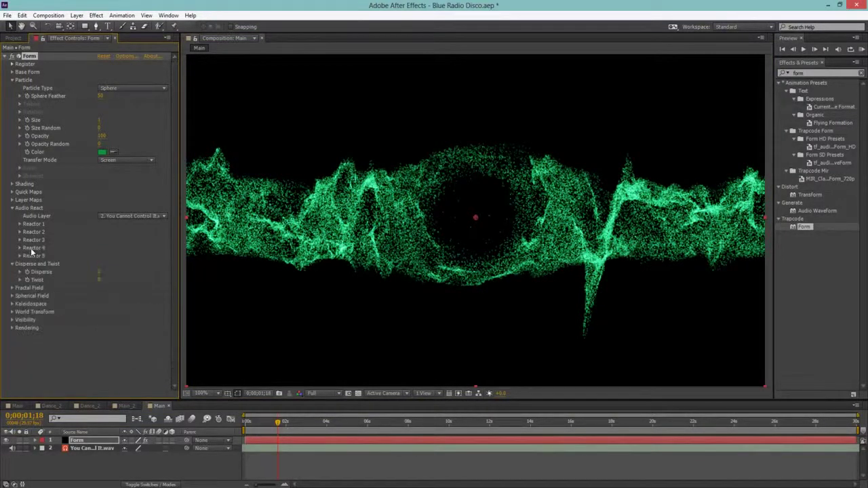
Step: Try mapping Reactor 4 to Displace X with a negative strength
click(20, 248)
click(113, 297)
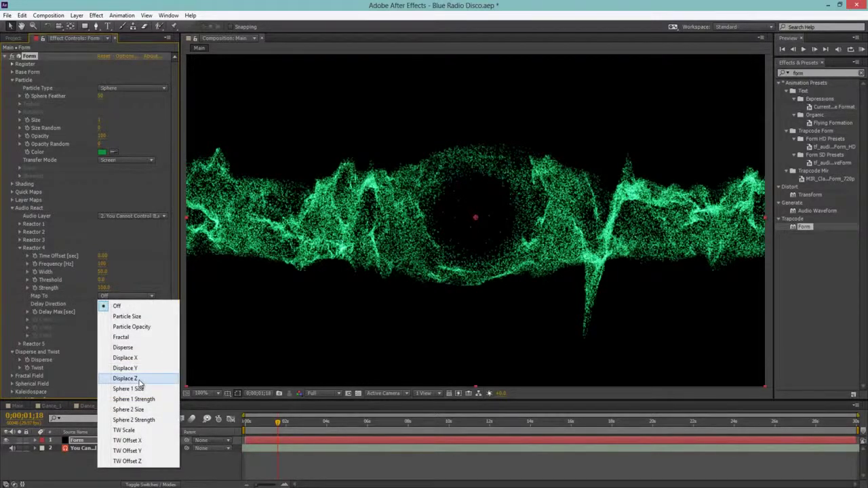
click(139, 358)
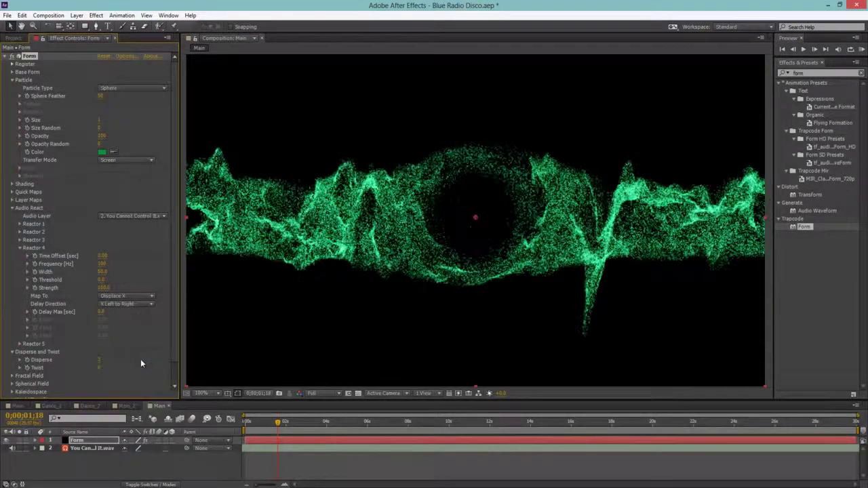
mouse_move(106, 289)
mouse_down()
mouse_move(120, 289)
mouse_move(102, 290)
mouse_up()
Step: Map Reactor 4 to Fractal and set its strength to 200
click(114, 298)
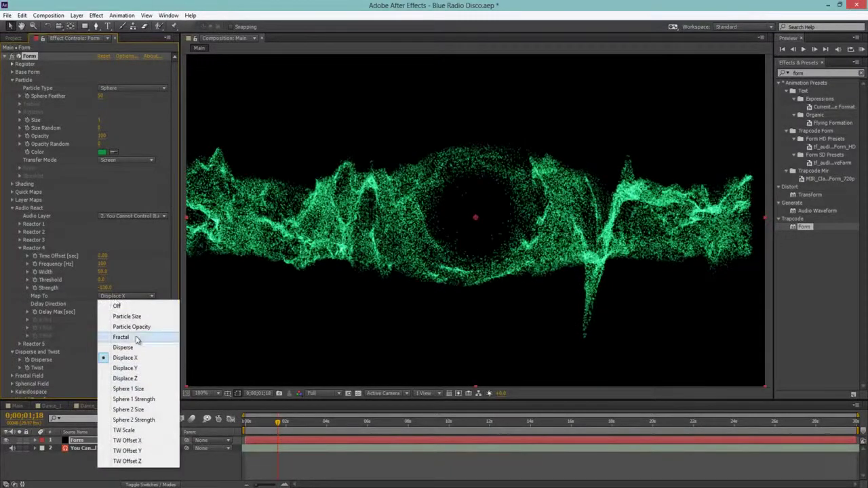
click(136, 337)
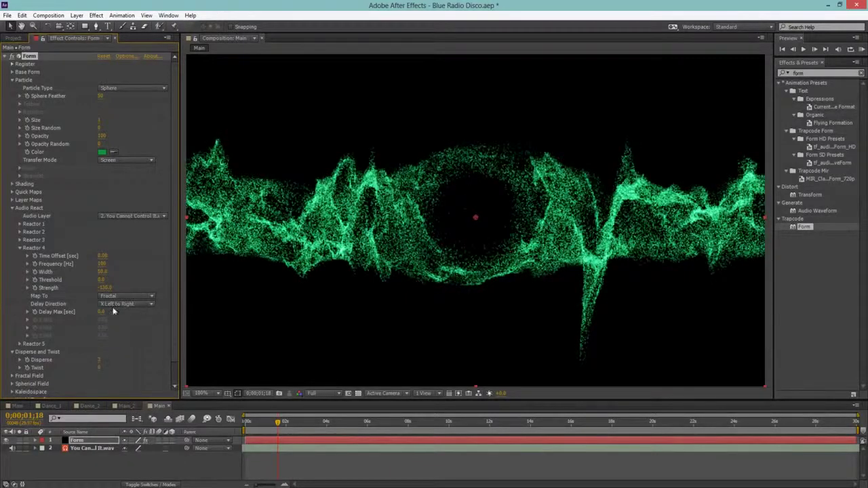
drag(105, 289, 122, 288)
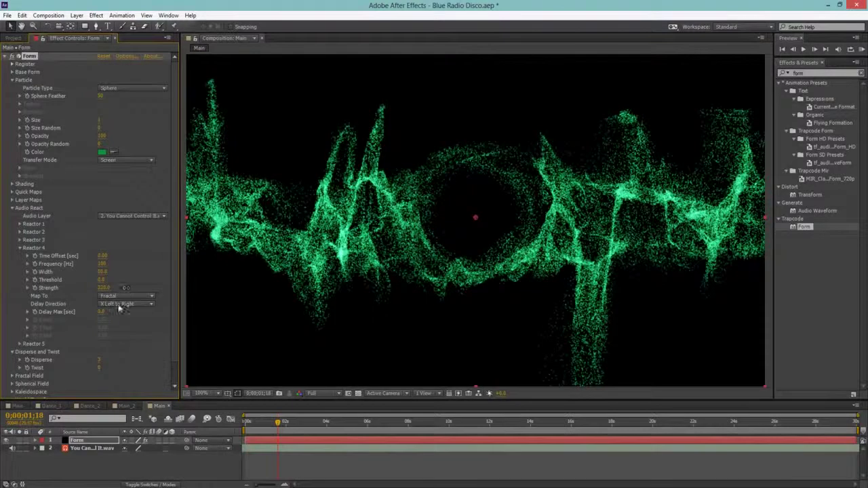
click(105, 288)
text(200)
key(Return)
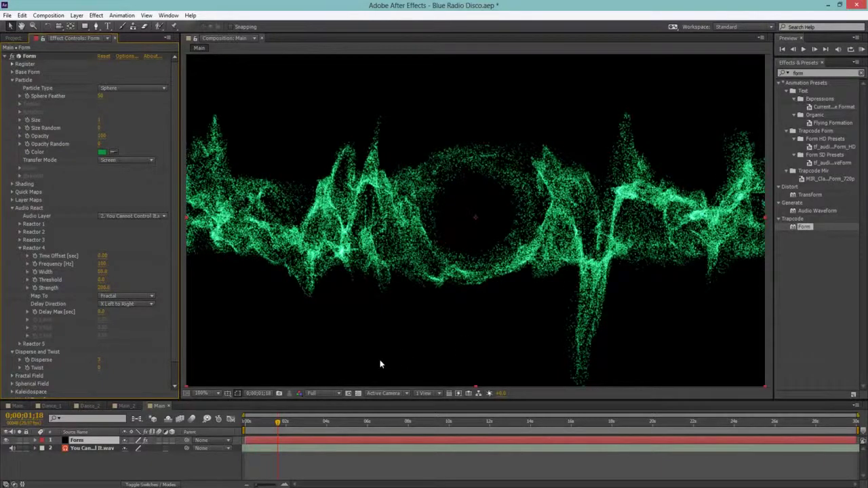
Step: Enable motion blur for the Form layer and the composition, comparing the wave with and without it
click(157, 441)
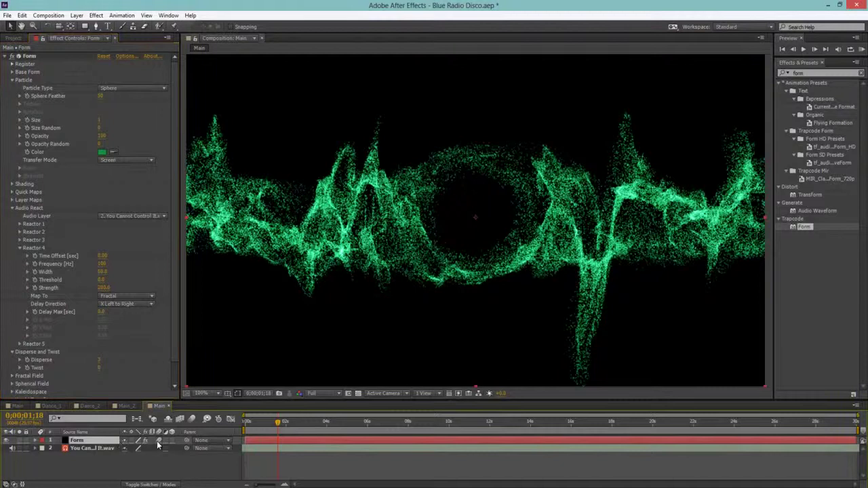
click(192, 419)
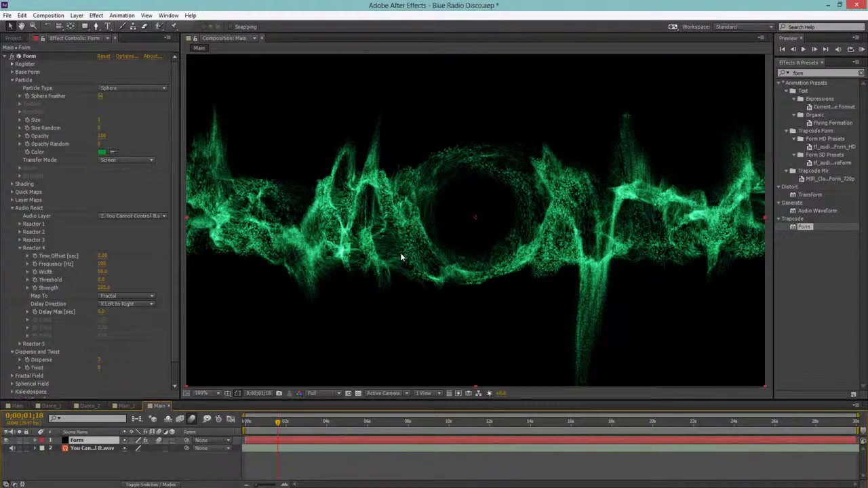
click(192, 419)
click(192, 419)
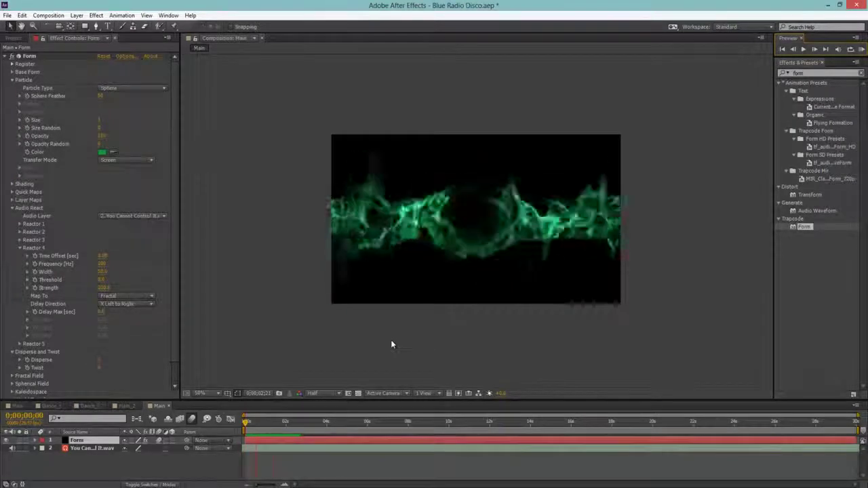
Step: Move the current time to 0;00;01;29 and inspect the motion-blurred particle wave
click(250, 421)
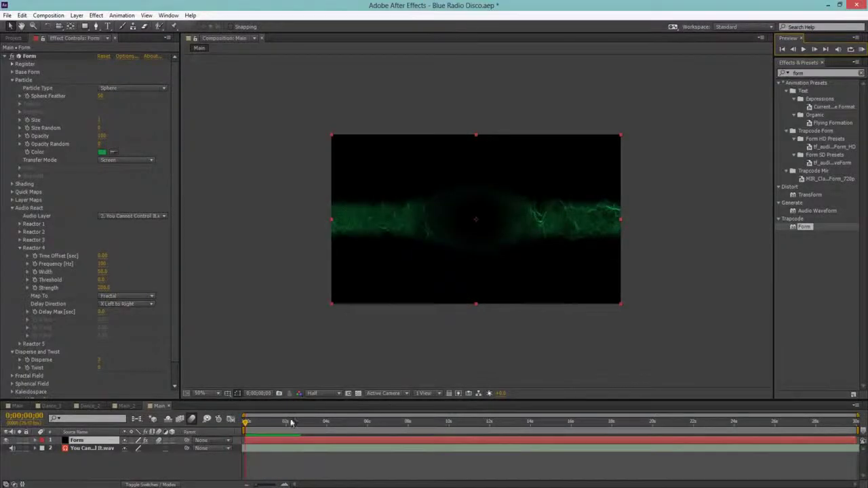
drag(282, 420, 286, 423)
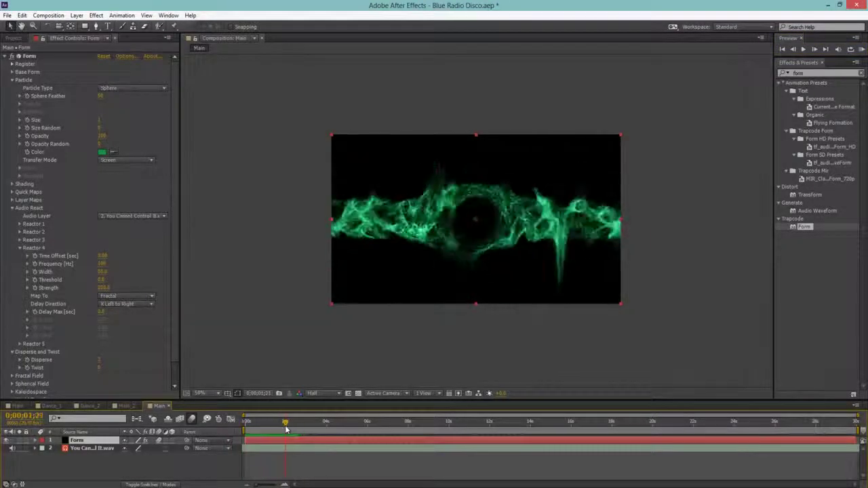
scroll(445, 348, up, 1)
scroll(444, 346, down, 1)
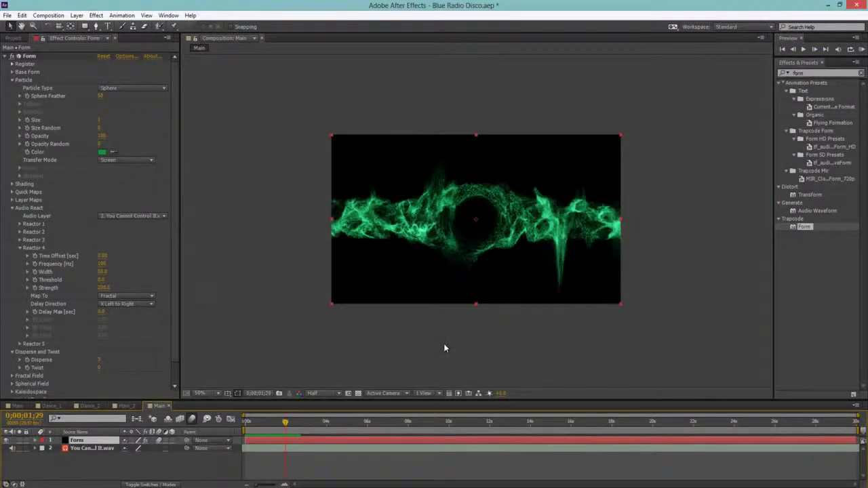